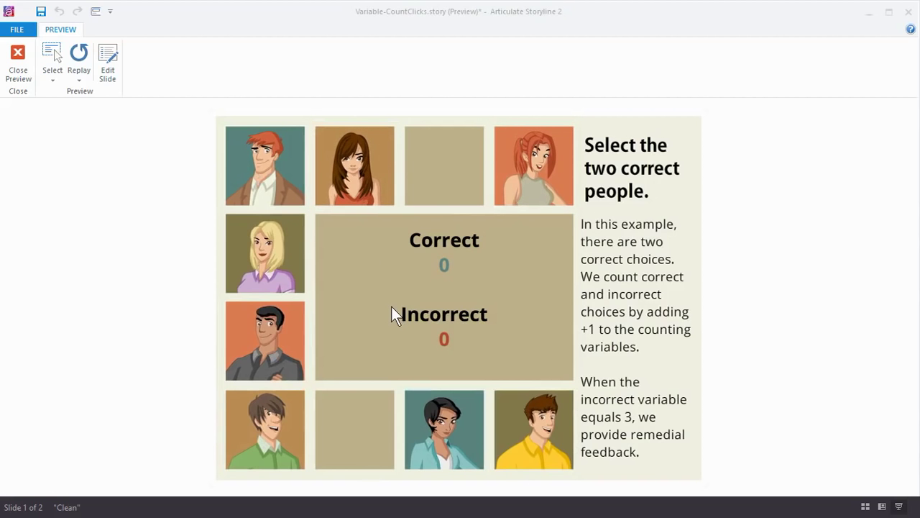
- Close the Variable-CountClicks preview and go back to editing slide 1.1
left_click(19, 56)
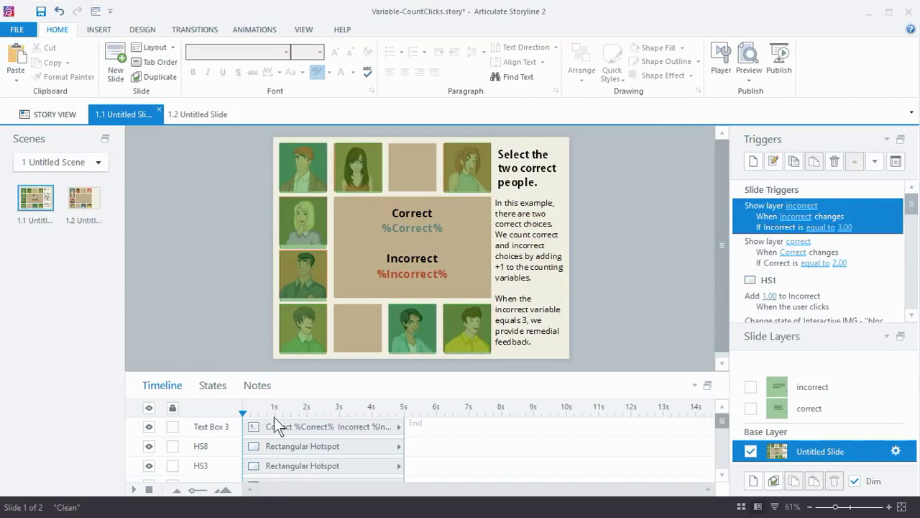
- On slide 1.2, lock the BG faces picture in the timeline and duplicate it
left_click(83, 201)
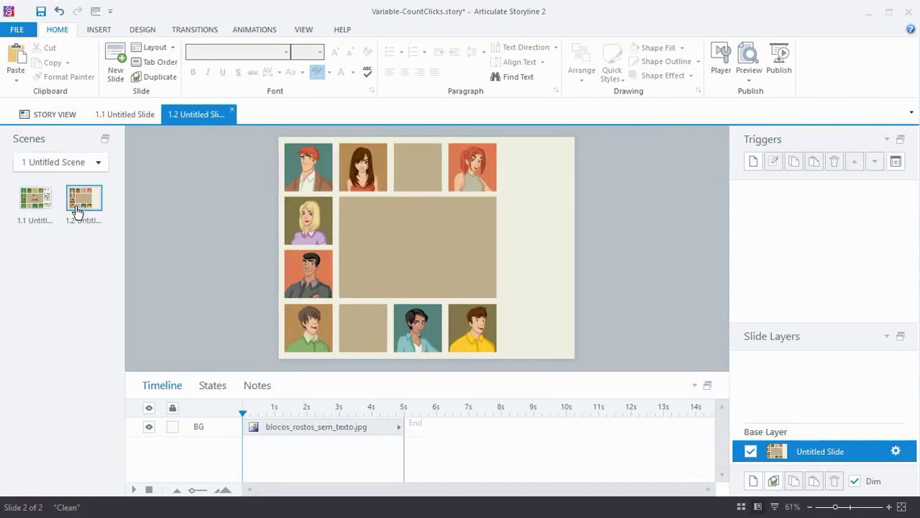
left_click(408, 248)
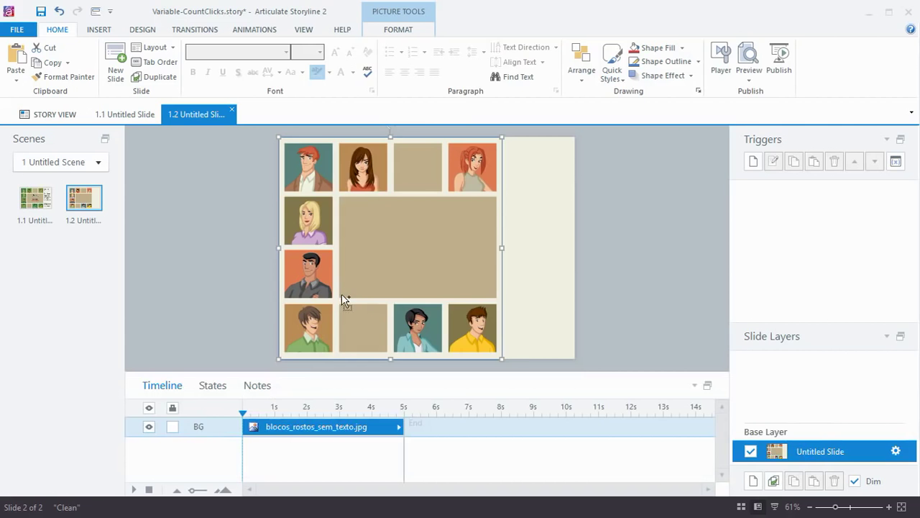
left_click(172, 427)
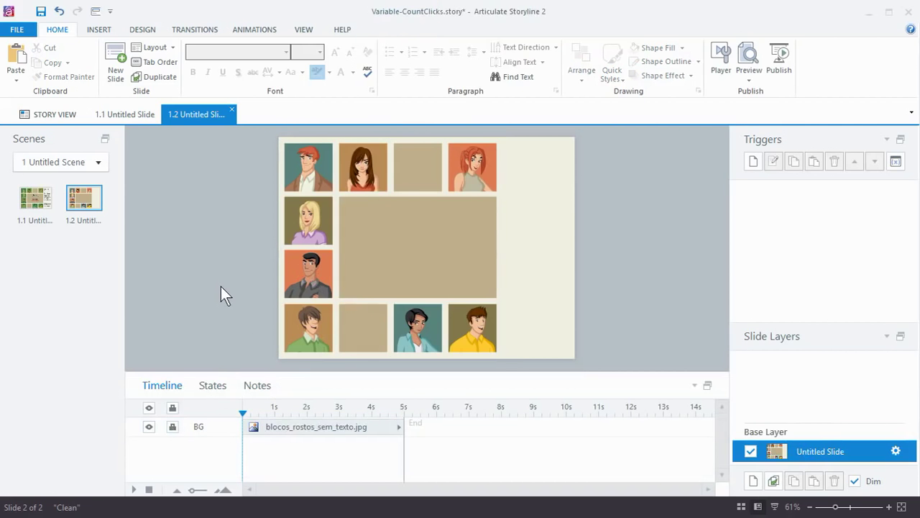
key("ctrl+d")
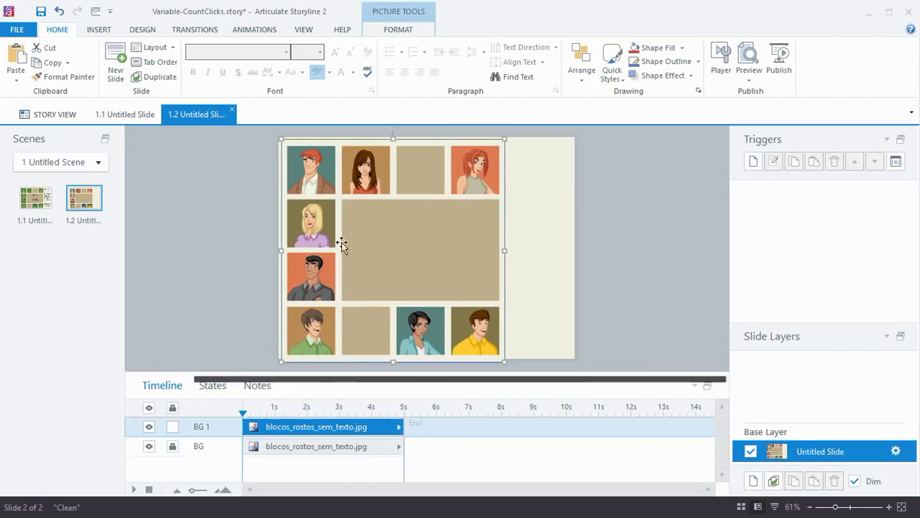
- Align the duplicate BG 1 over the original, toggling its visibility to compare
left_click_drag(361, 247, 499, 255)
mouse_move(410, 237)
left_mouse_down()
mouse_move(294, 234)
mouse_move(405, 236)
left_mouse_up()
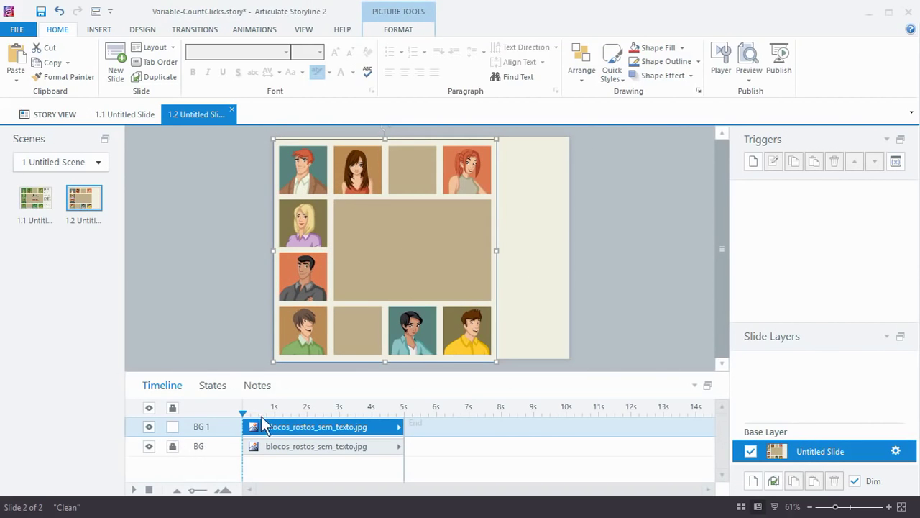
left_click(148, 427)
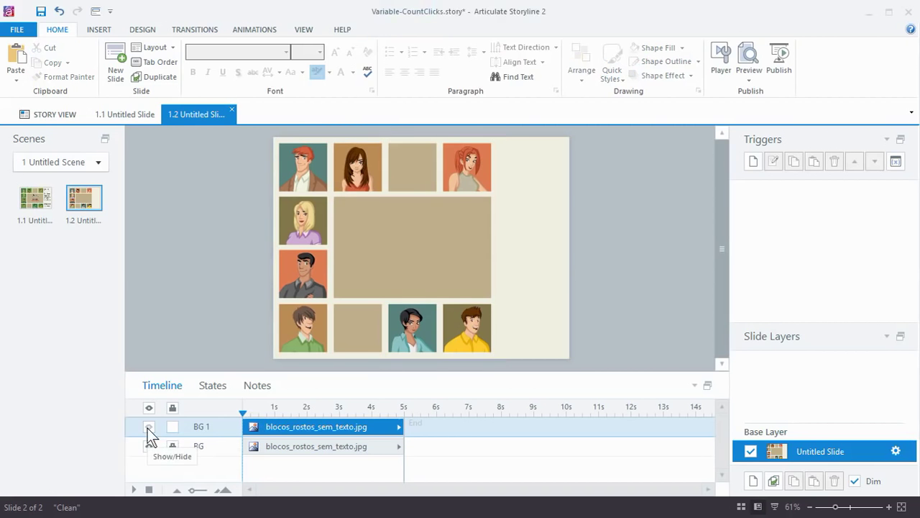
left_click(147, 427)
left_click(147, 427)
left_click(149, 427)
left_click_drag(414, 245, 374, 238)
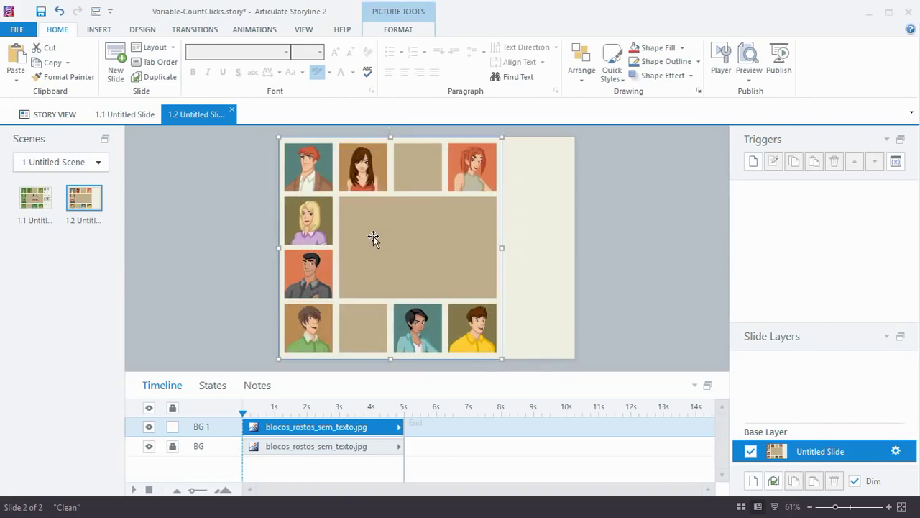
left_click(200, 238)
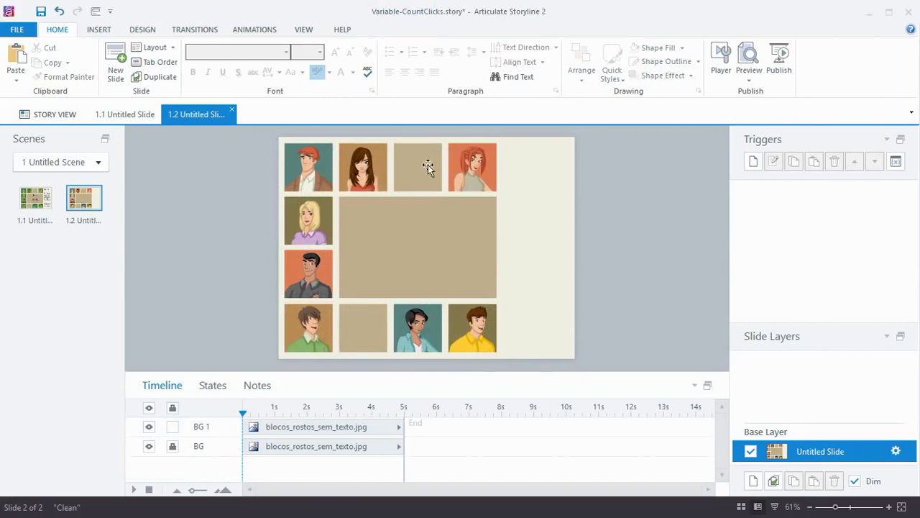
- Check BG 1's arrange options and visibility, leaving it unchanged on top
left_click(471, 209)
left_click(580, 82)
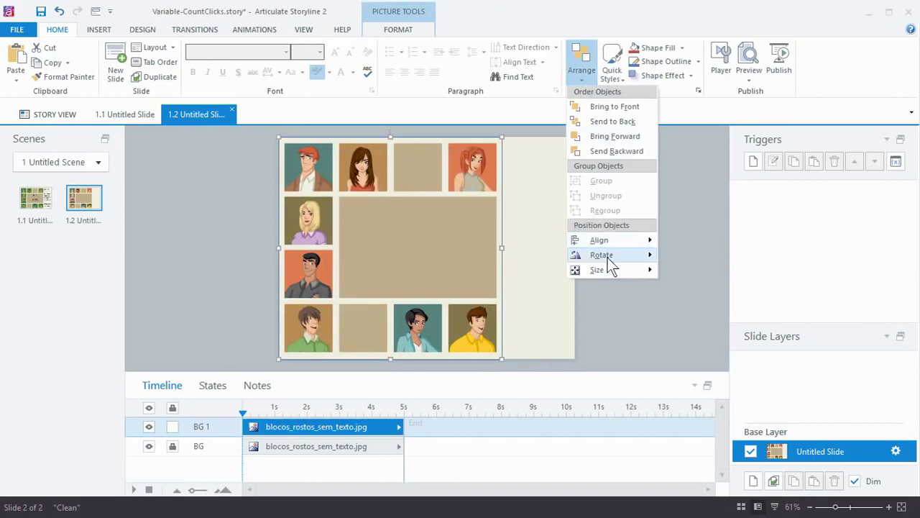
mouse_move(583, 237)
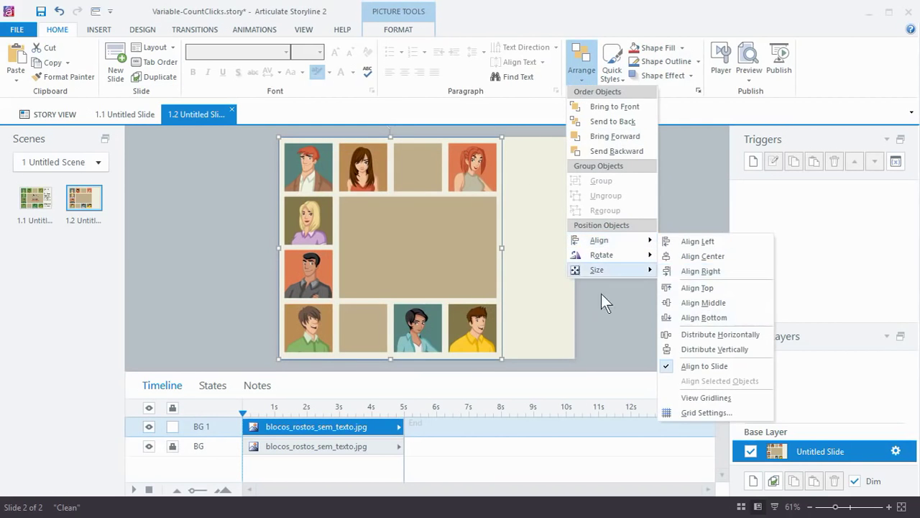
left_click(597, 317)
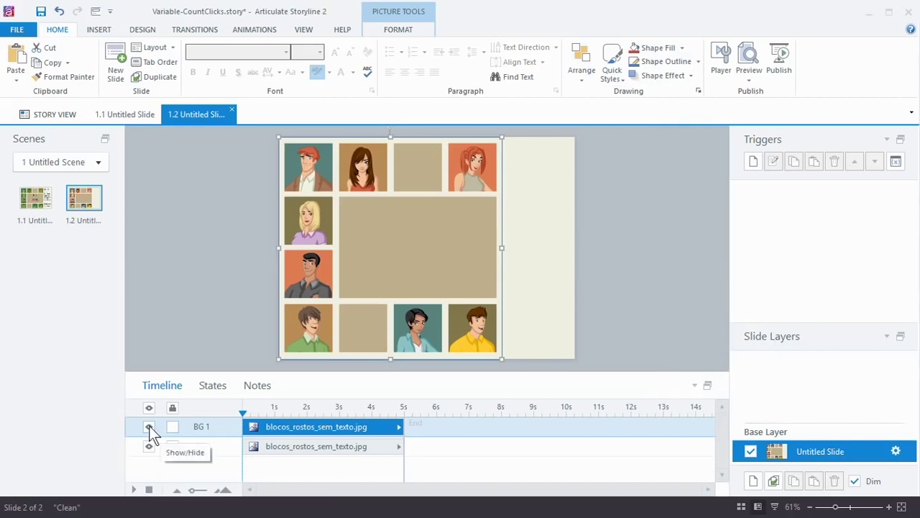
left_click(149, 426)
left_click(149, 426)
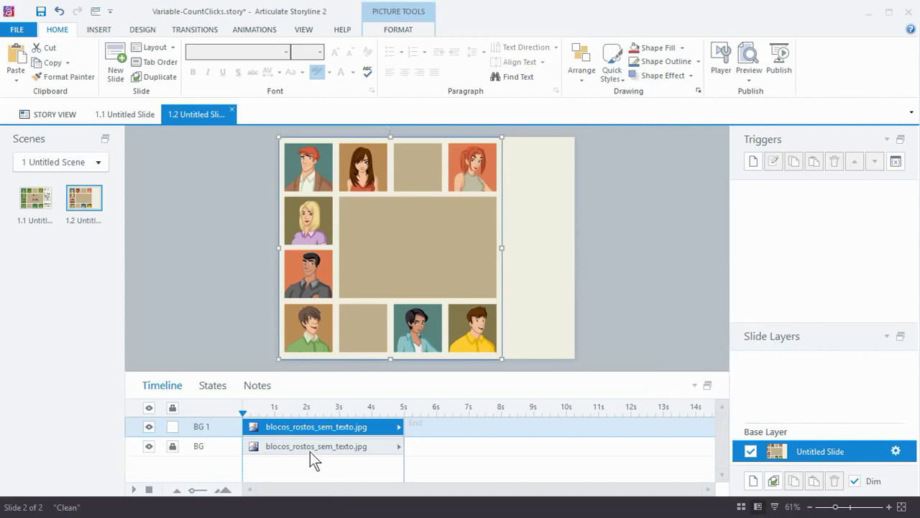
- Rename the BG 1 timeline layer to 'people' in lowercase
double_click(208, 427)
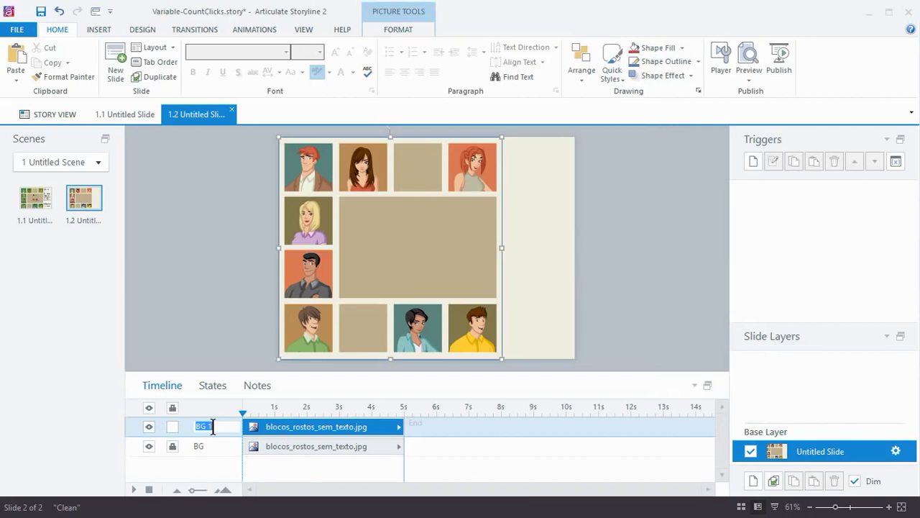
type("PEOPLE")
key("BackSpace")
key("BackSpace")
key("BackSpace")
key("BackSpace")
key("BackSpace")
type("people")
left_click(205, 318)
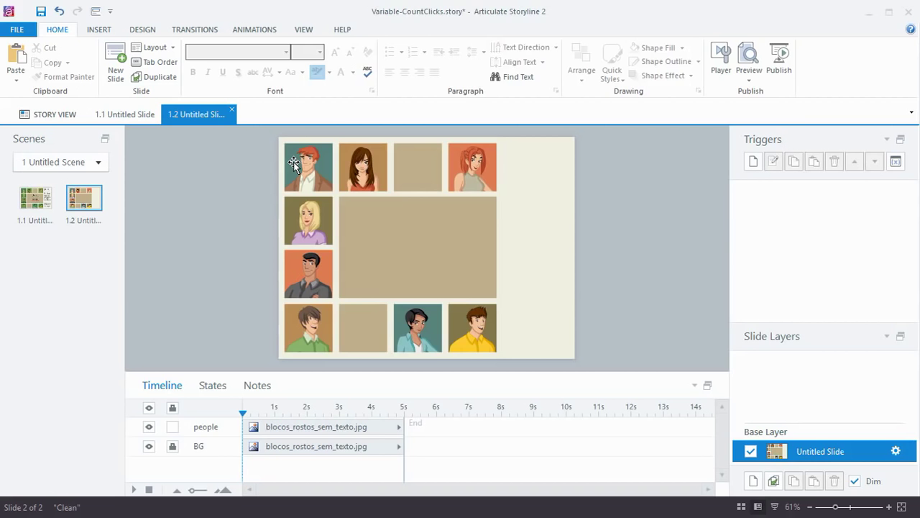
- Add a new state named 'ted' to the people picture beside Normal
left_click(338, 227)
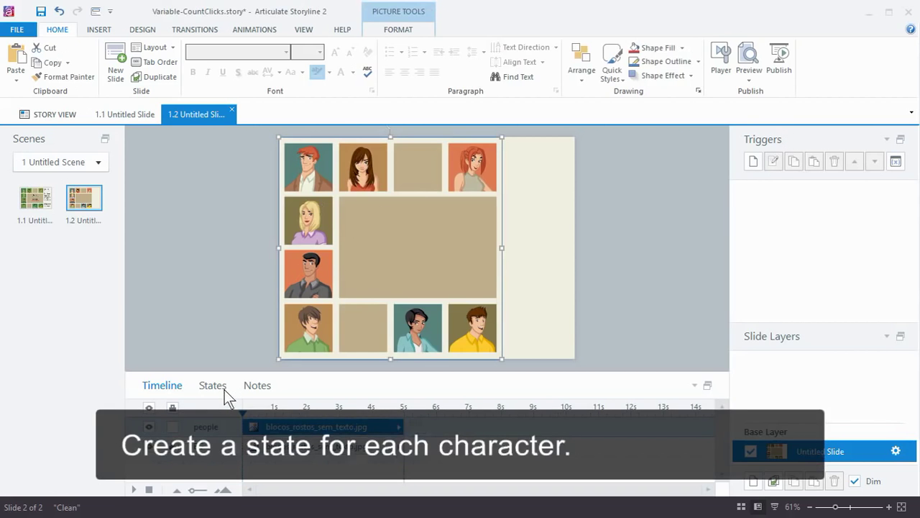
left_click(219, 388)
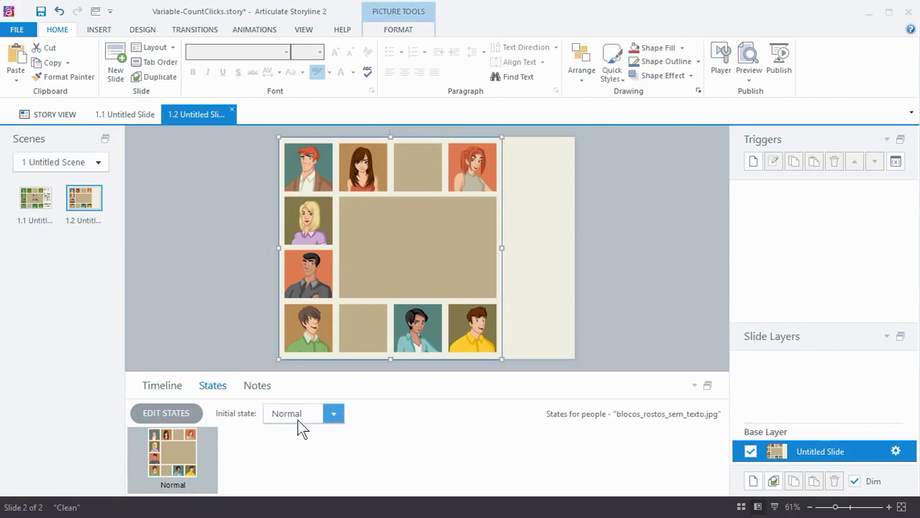
left_click(178, 414)
left_click(250, 415)
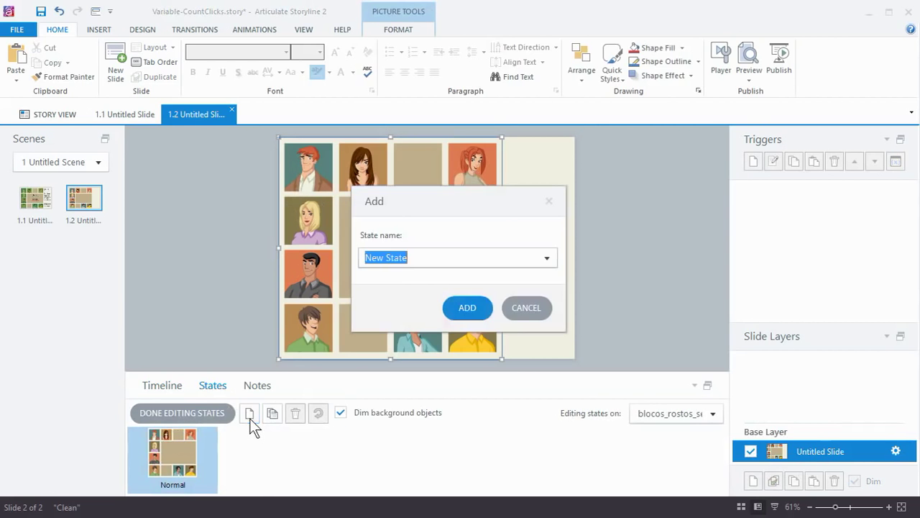
type("ted")
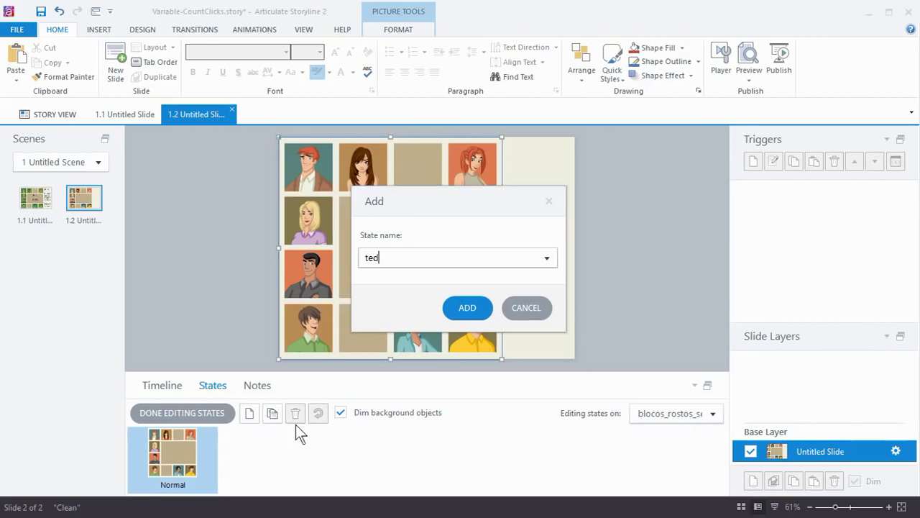
left_click(466, 305)
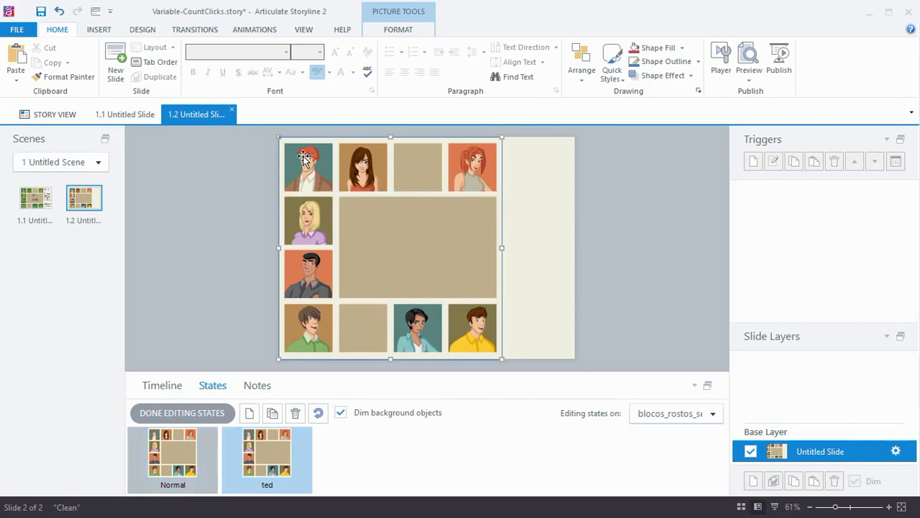
left_click(396, 33)
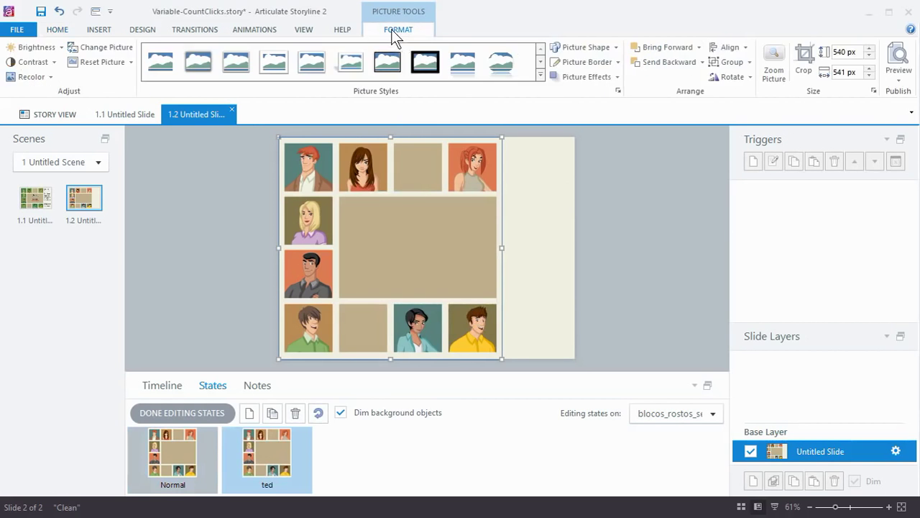
- Crop the ted state to the red-haired man's face, about 114 by 116 px
left_click(804, 61)
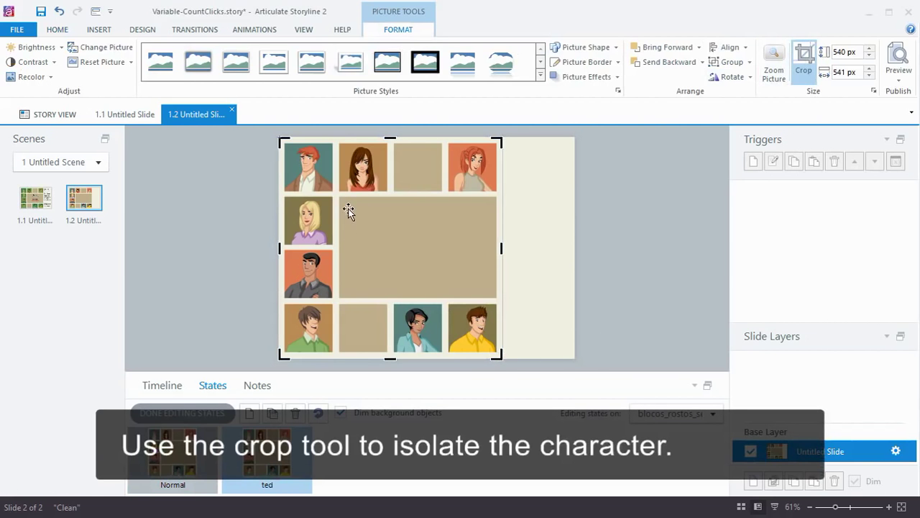
scroll(344, 206, "up", 3)
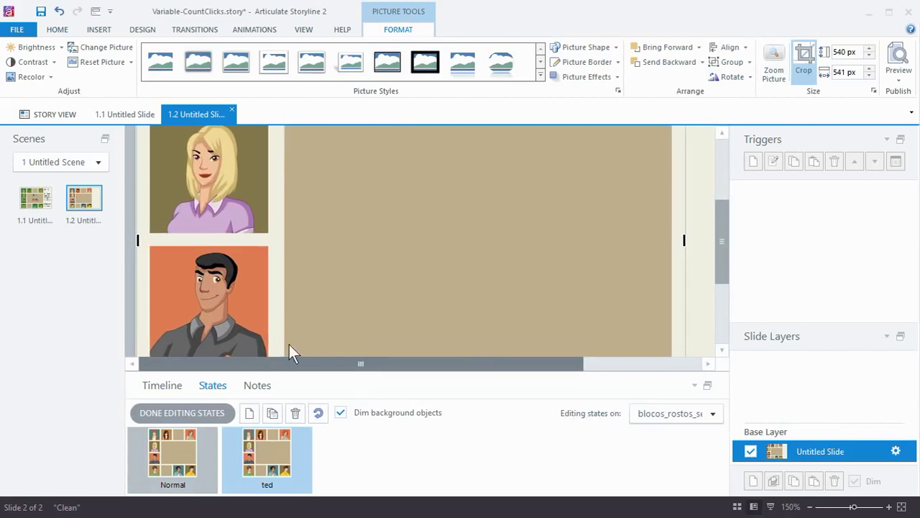
left_click_drag(717, 247, 719, 184)
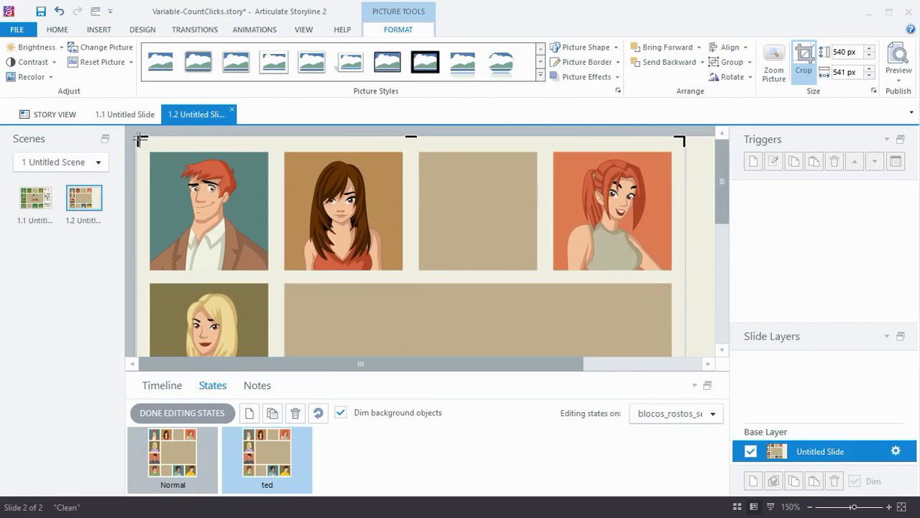
left_click_drag(142, 140, 150, 152)
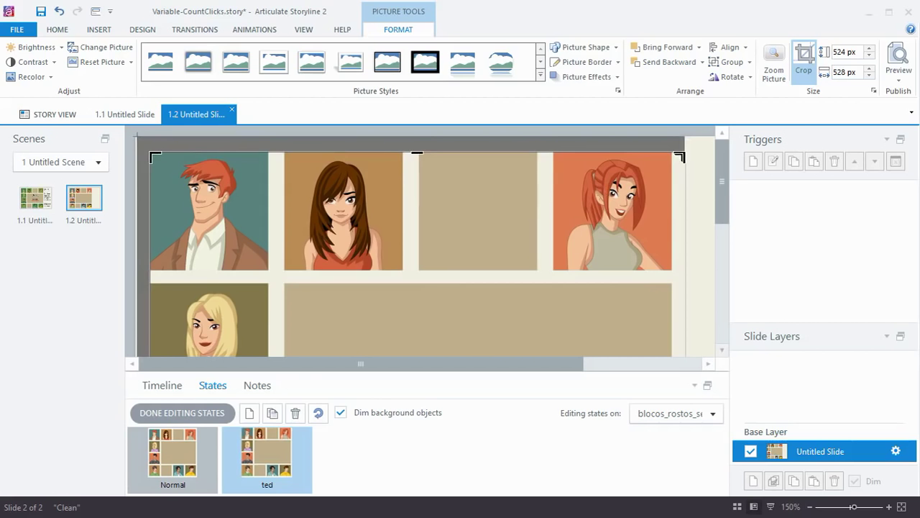
left_click_drag(680, 154, 268, 153)
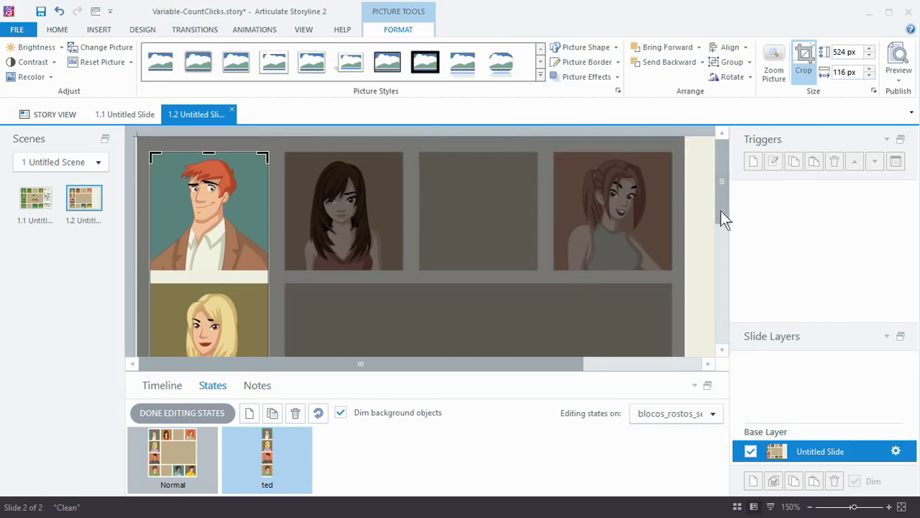
scroll(489, 256, "down", 5)
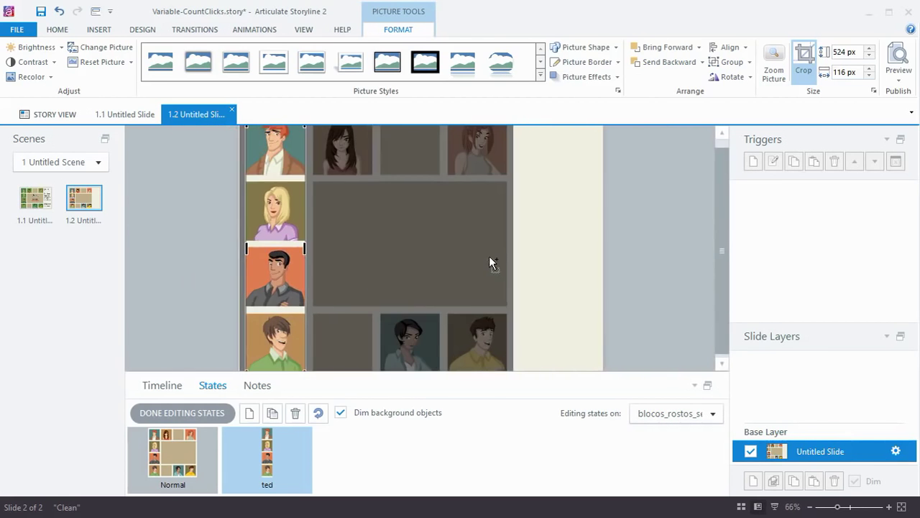
scroll(489, 263, "down", 1)
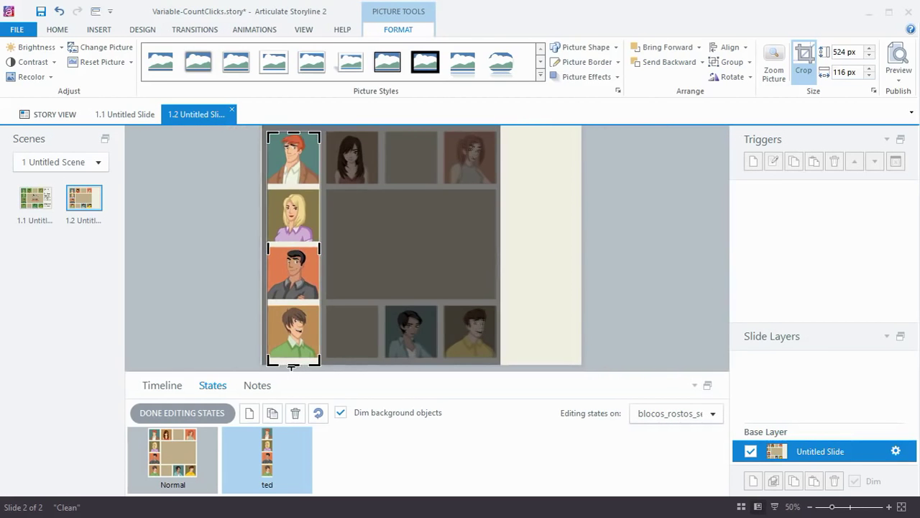
left_click_drag(292, 367, 301, 185)
scroll(282, 193, "up", 5)
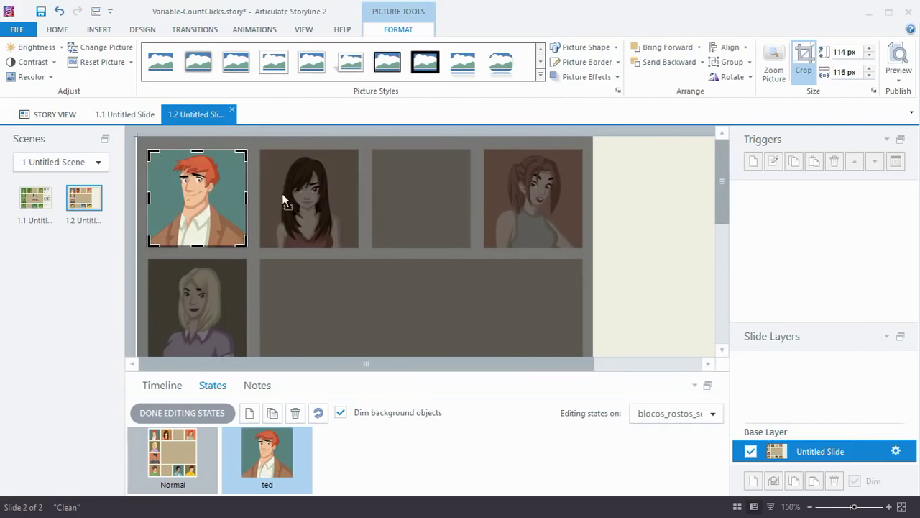
- Extend the ted portrait's height so it becomes a 116 by 116 px square
left_click(651, 245)
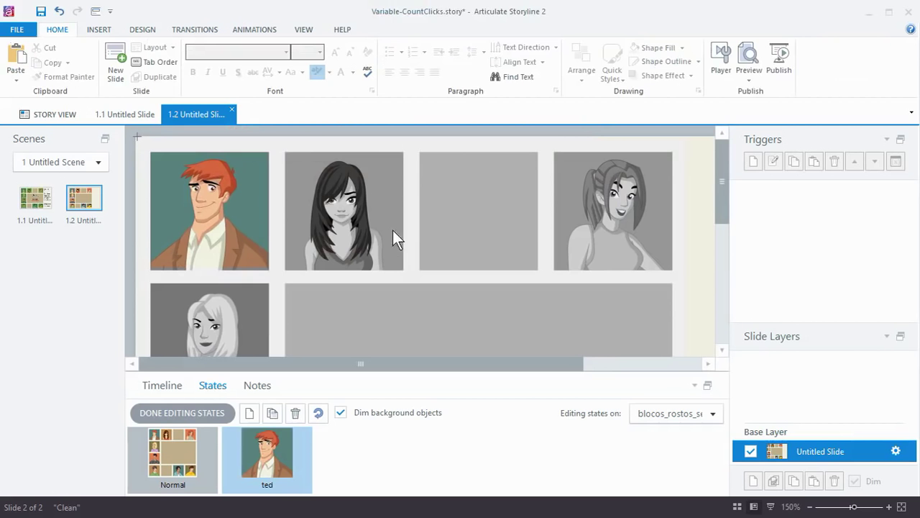
left_click(211, 239)
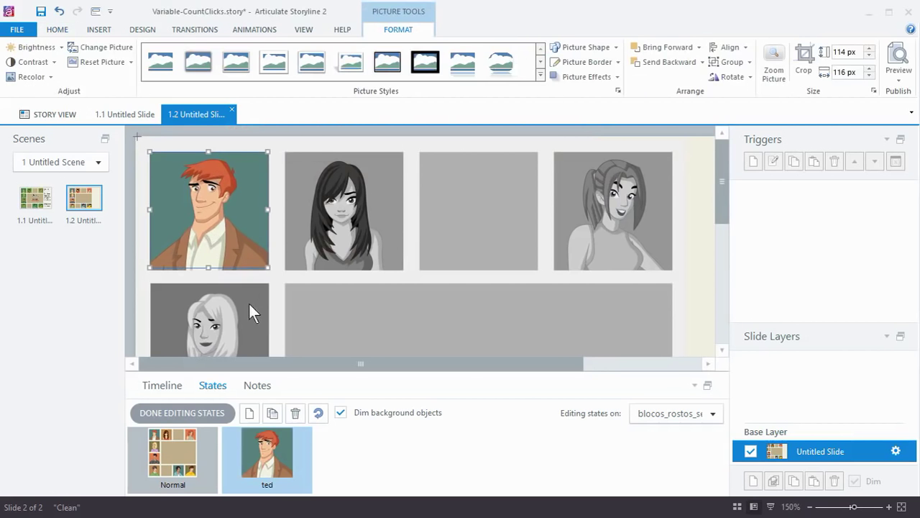
left_click(802, 61)
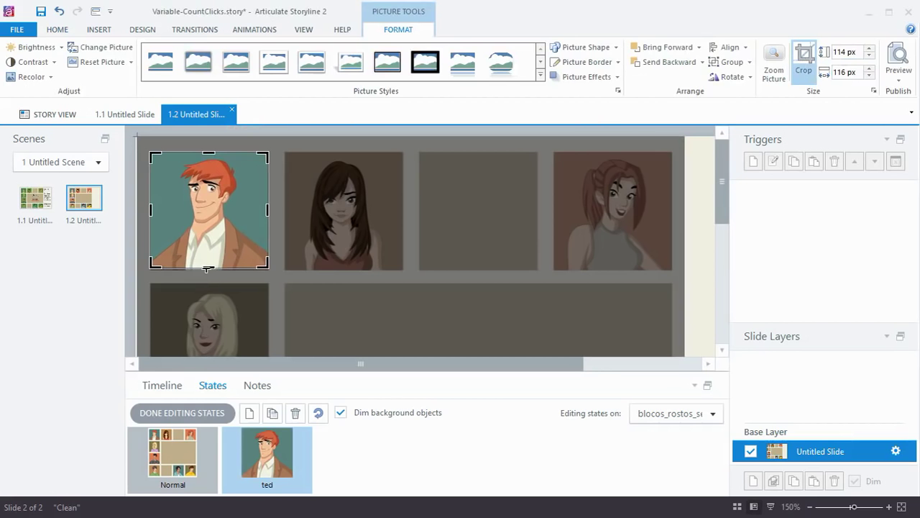
key("Escape")
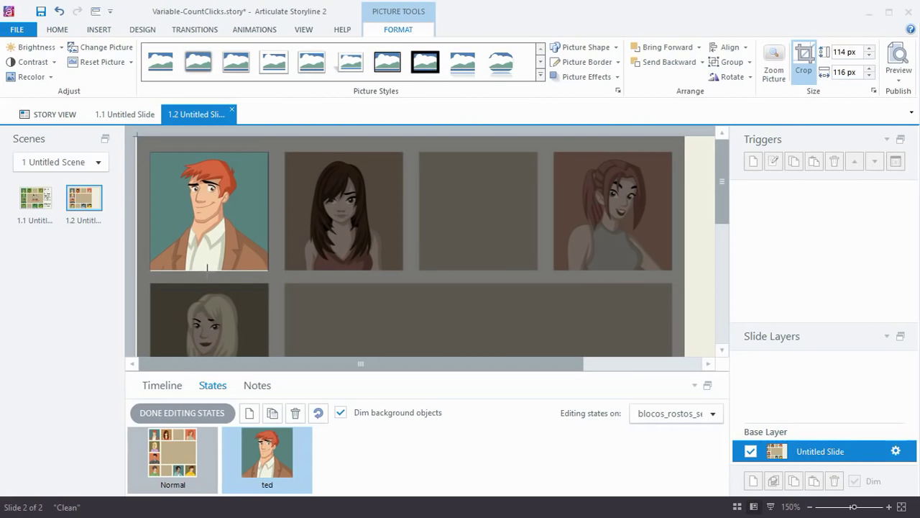
left_click_drag(207, 269, 207, 271)
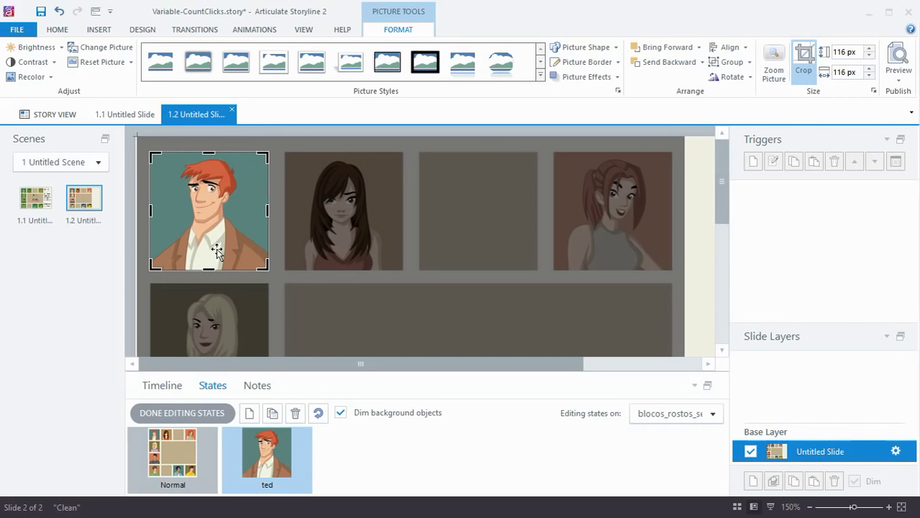
- Duplicate the state as 'Sally' and crop it to the brown-haired woman's face
left_click(273, 415)
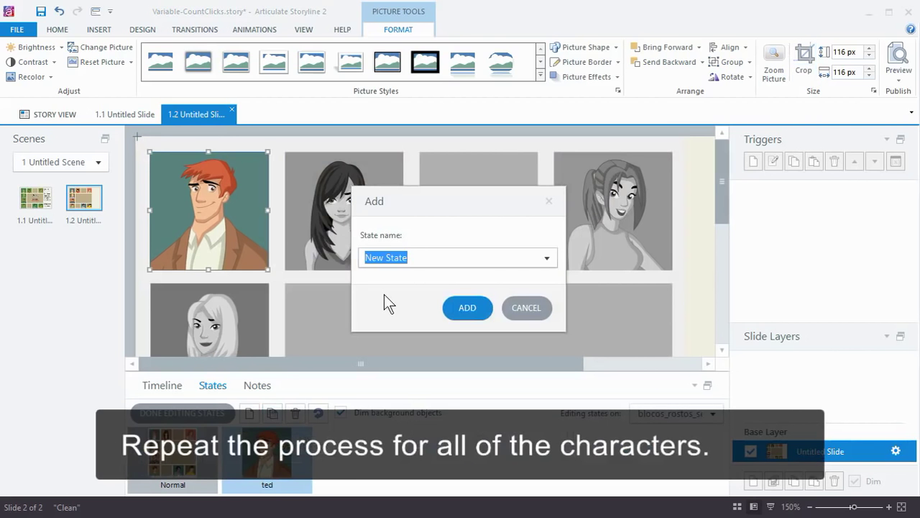
type("Sally")
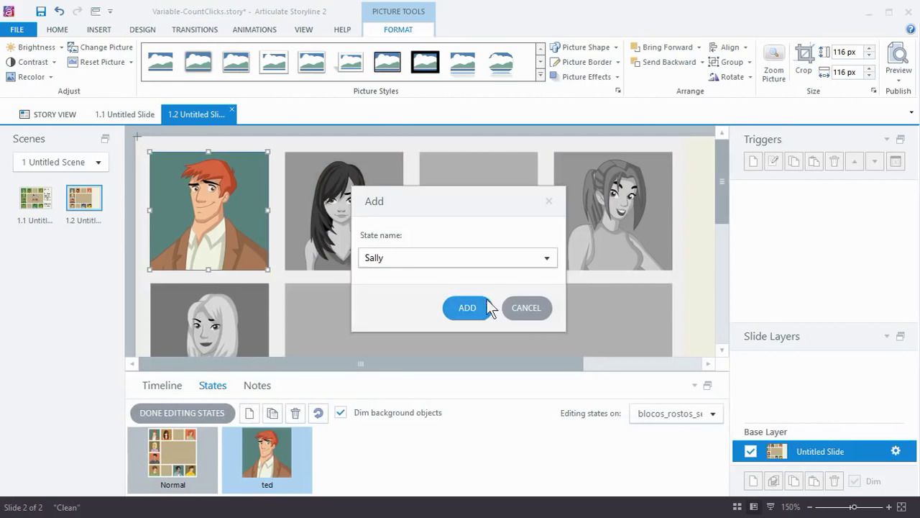
left_click(485, 307)
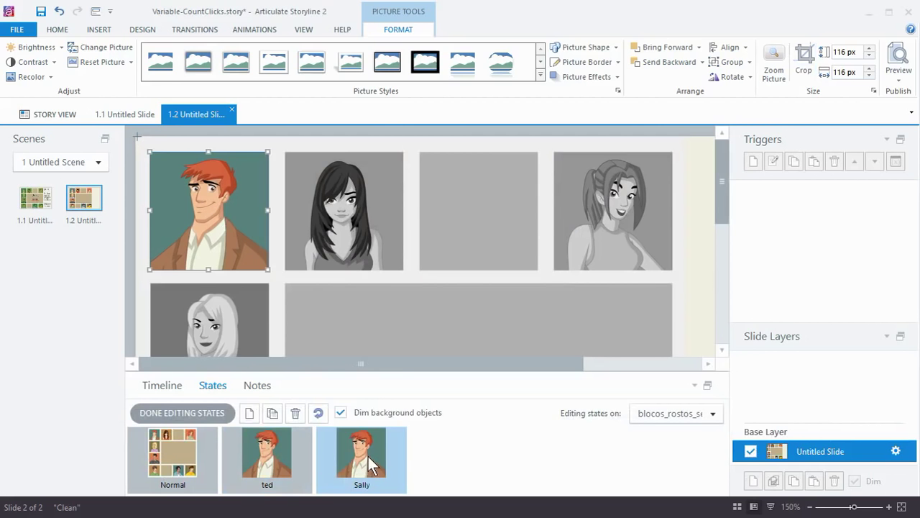
left_click(804, 65)
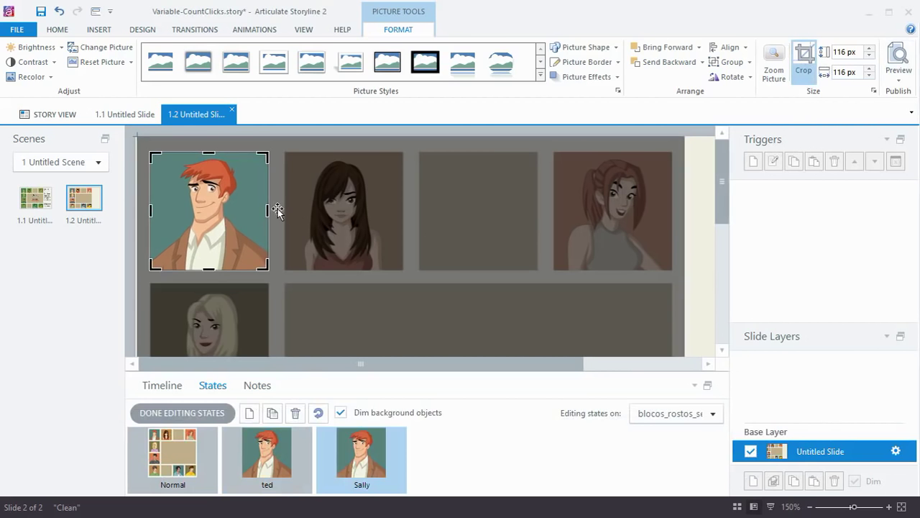
left_click_drag(268, 210, 403, 223)
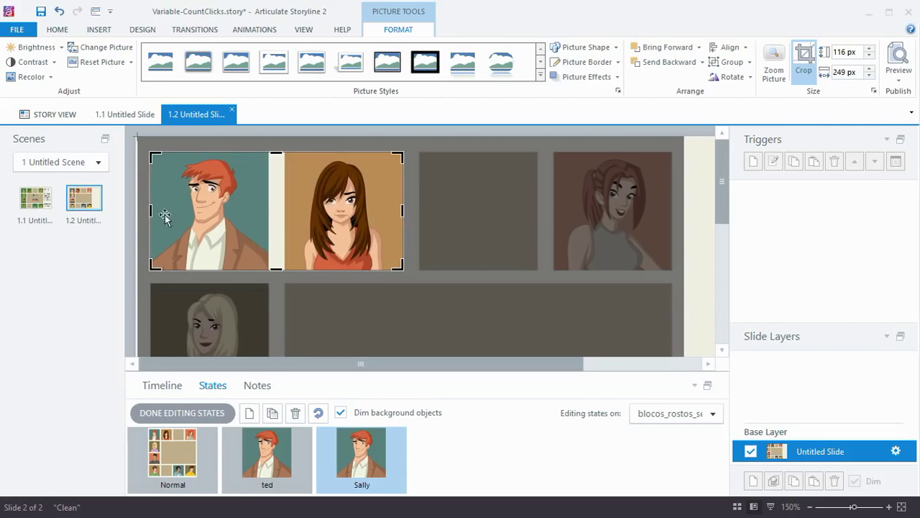
left_click_drag(150, 210, 286, 217)
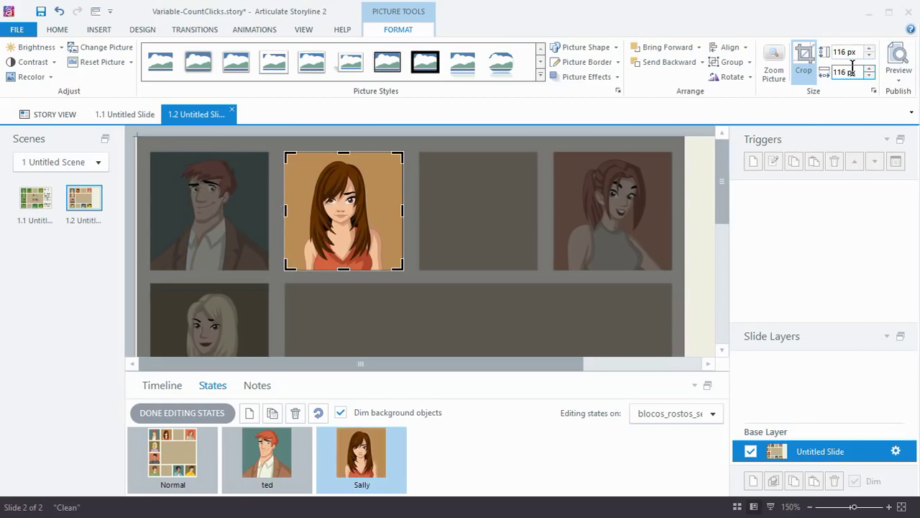
- Duplicate the current state as a new state named 'Sarah'
left_click(270, 415)
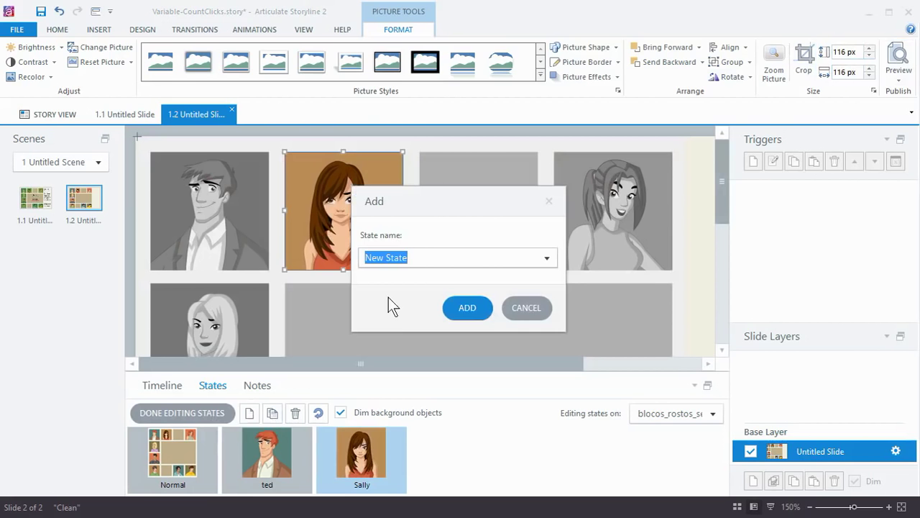
type("Sarahg")
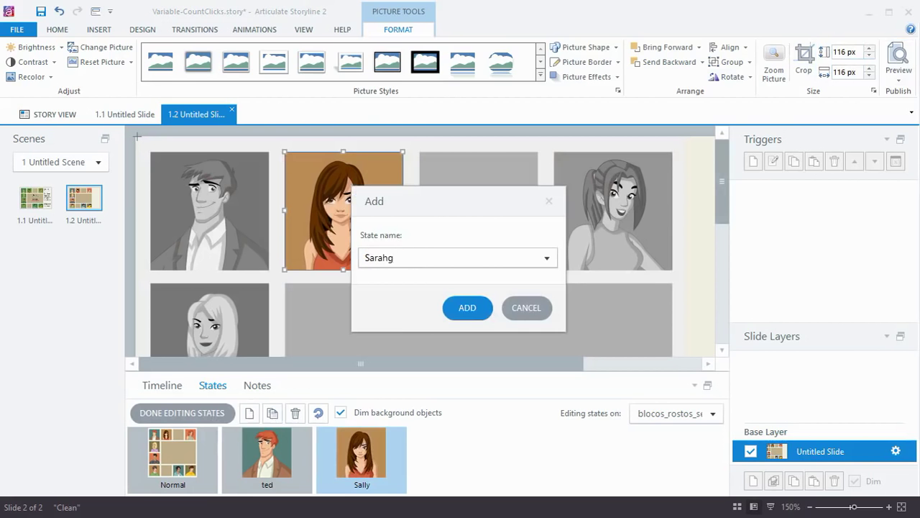
left_click(468, 308)
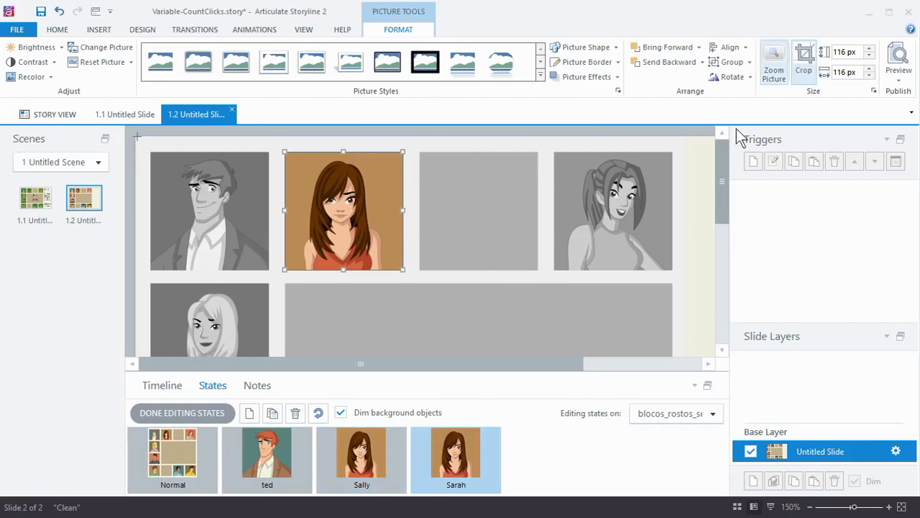
- Crop the Sarah state to the red-haired woman, sized 114 by 116 px
left_click(803, 59)
left_click_drag(403, 210, 669, 228)
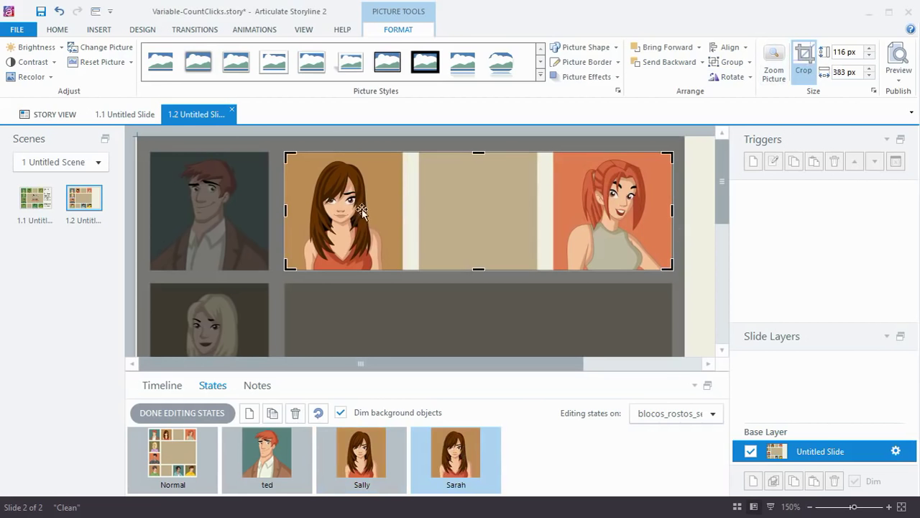
left_click_drag(288, 210, 555, 216)
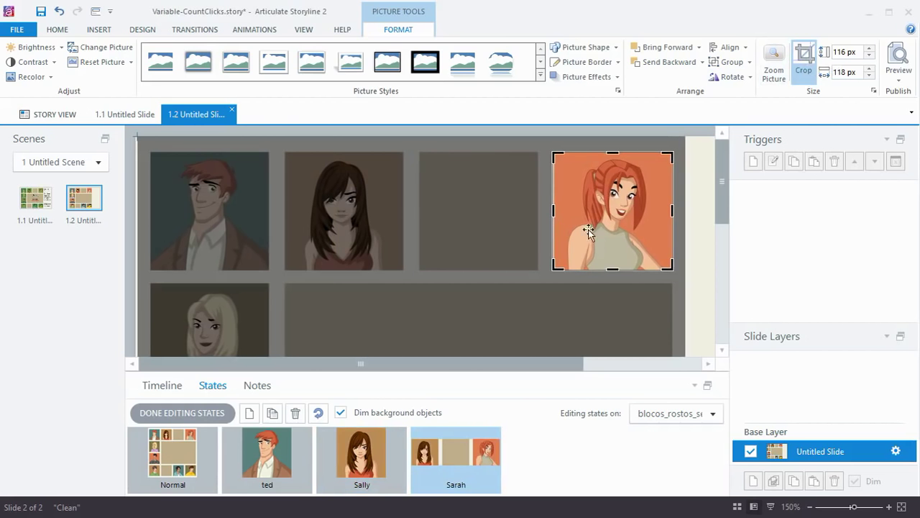
left_click(870, 75)
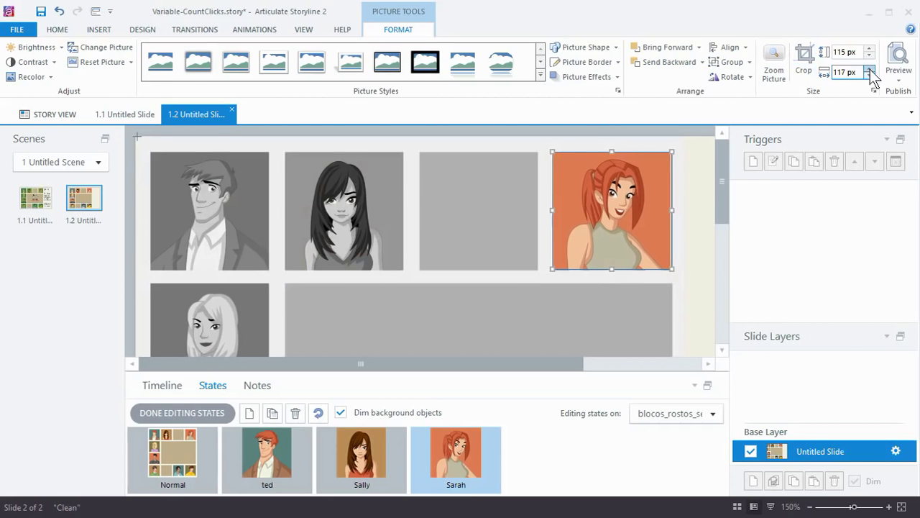
left_click(869, 69)
left_click(870, 75)
left_click(870, 75)
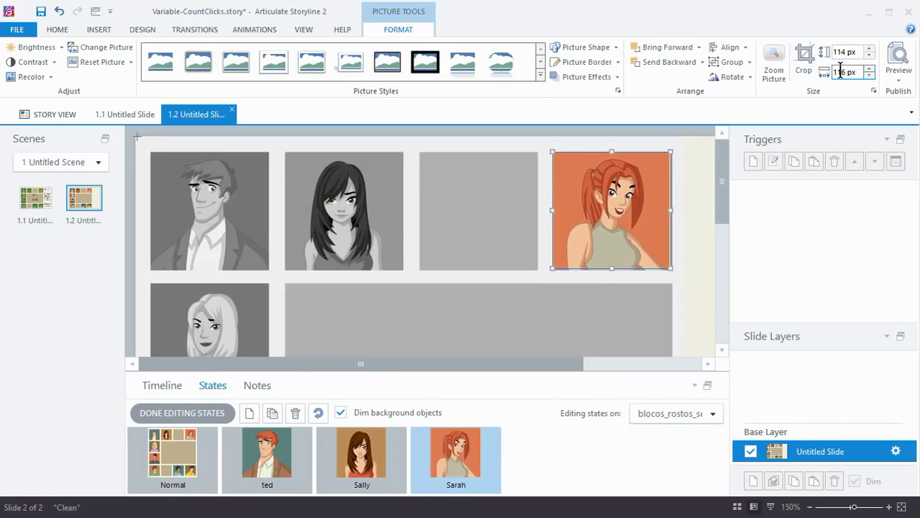
- Turn off Lock aspect ratio and set the Sarah portrait's height to 116 px
left_click(873, 90)
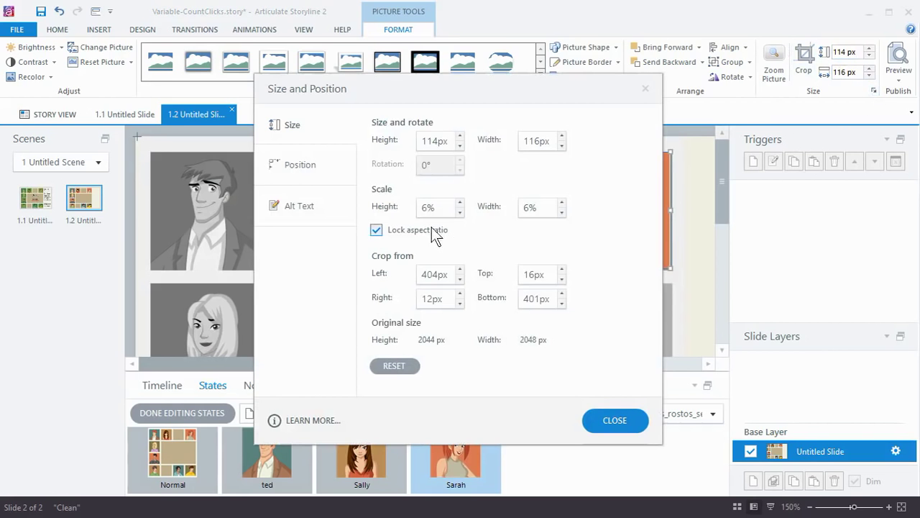
left_click(381, 230)
left_click(450, 140)
type("116")
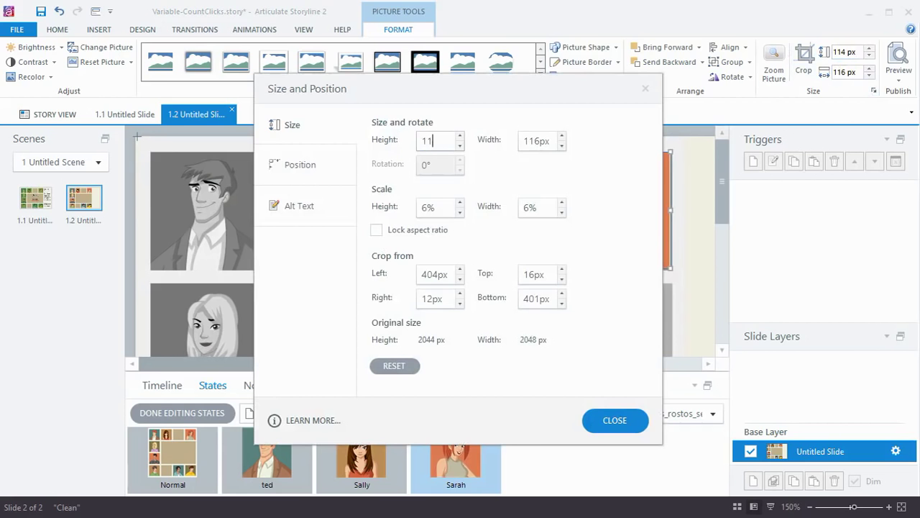
left_click(616, 420)
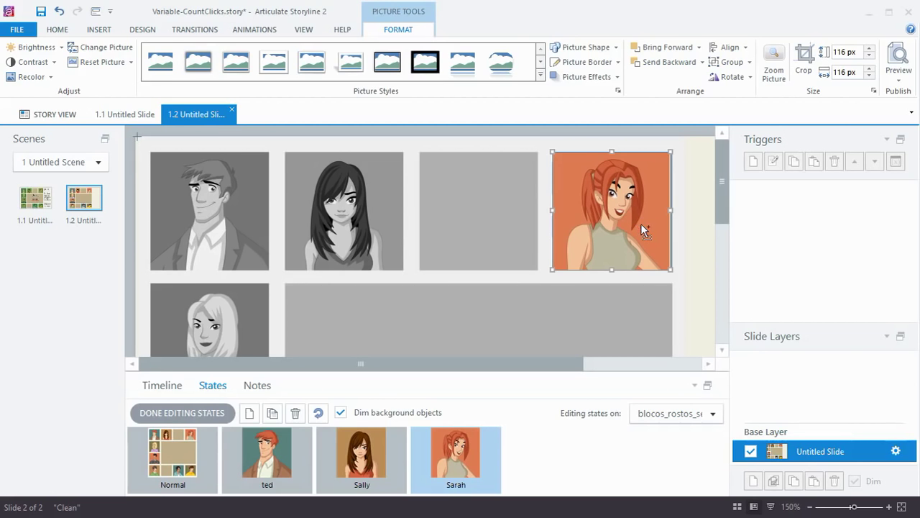
- Nudge the Sarah portrait right and left to fit its grid cell
key("Right")
key("Right")
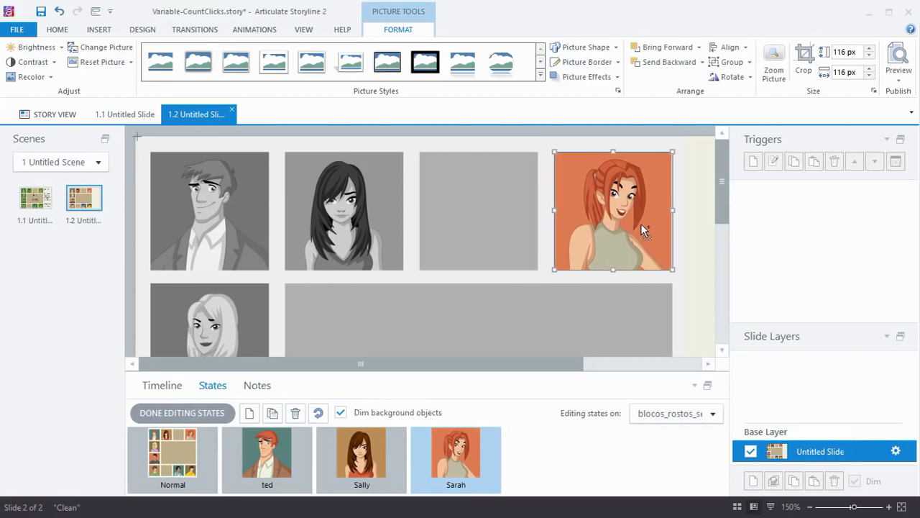
key("Left")
key("Left")
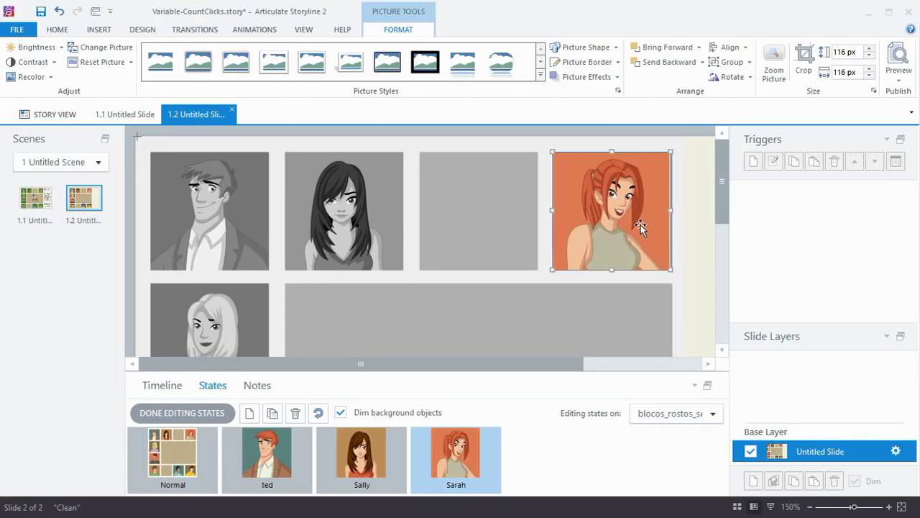
left_click(804, 57)
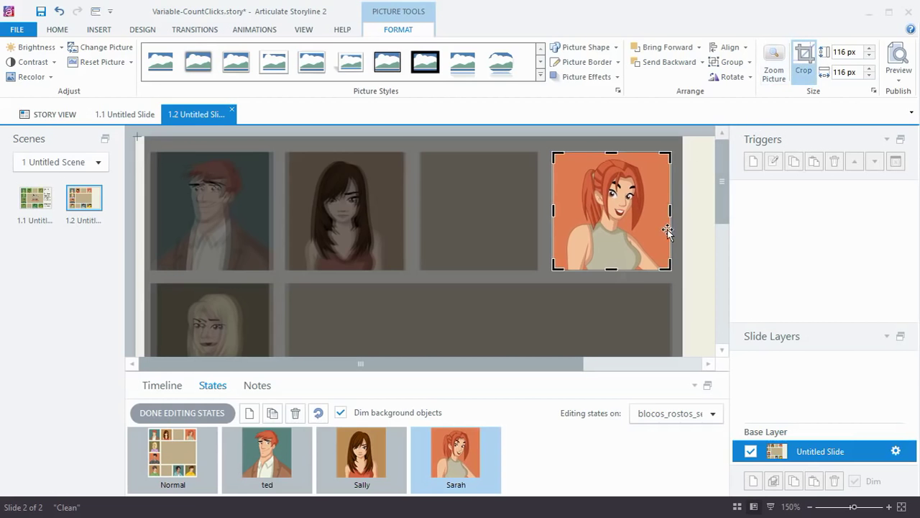
- Finish editing the character states, preview slide 1.2, then close the preview
left_click(698, 187)
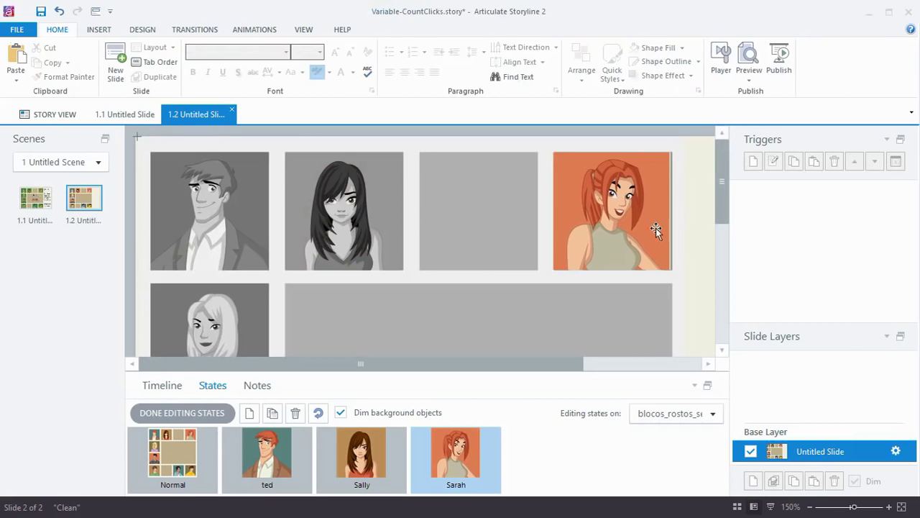
left_click(620, 221)
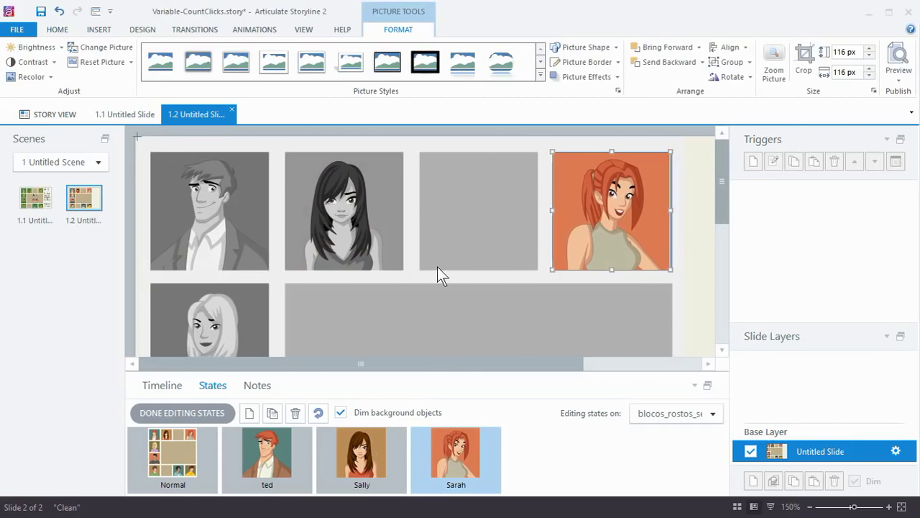
left_click(204, 413)
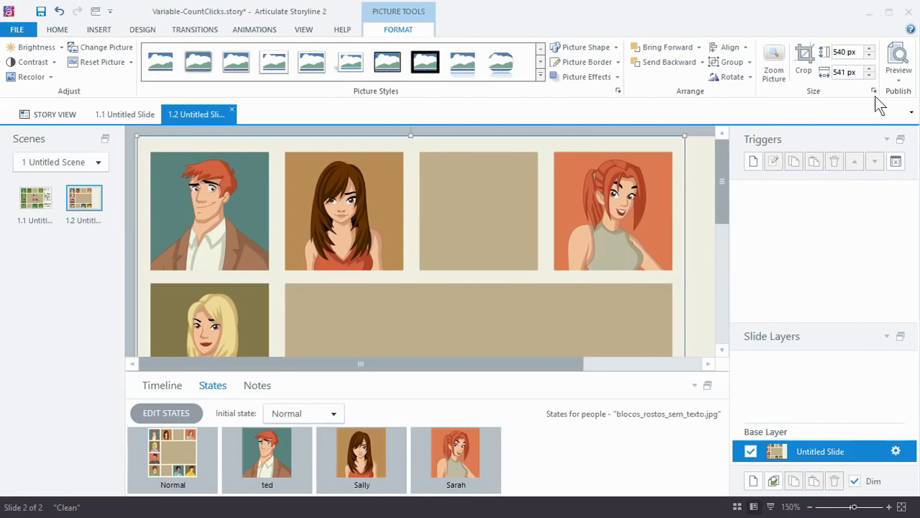
left_click(899, 69)
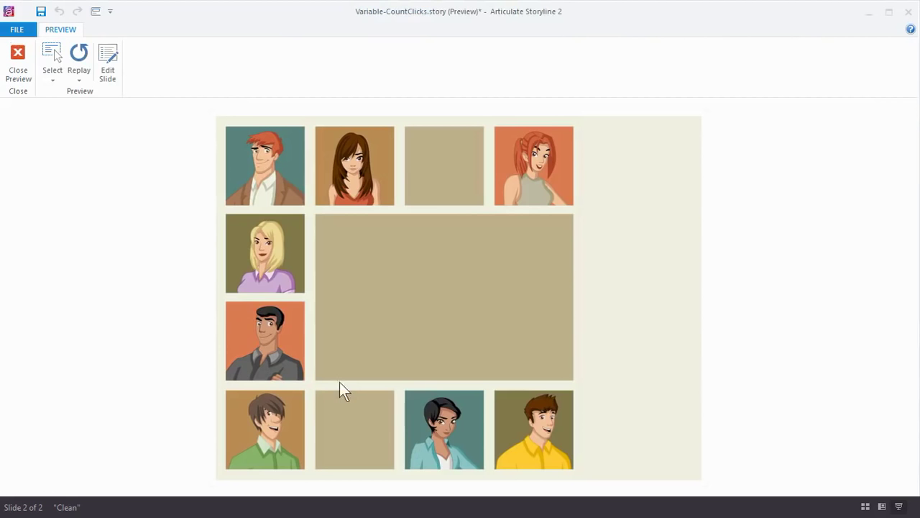
left_click(17, 63)
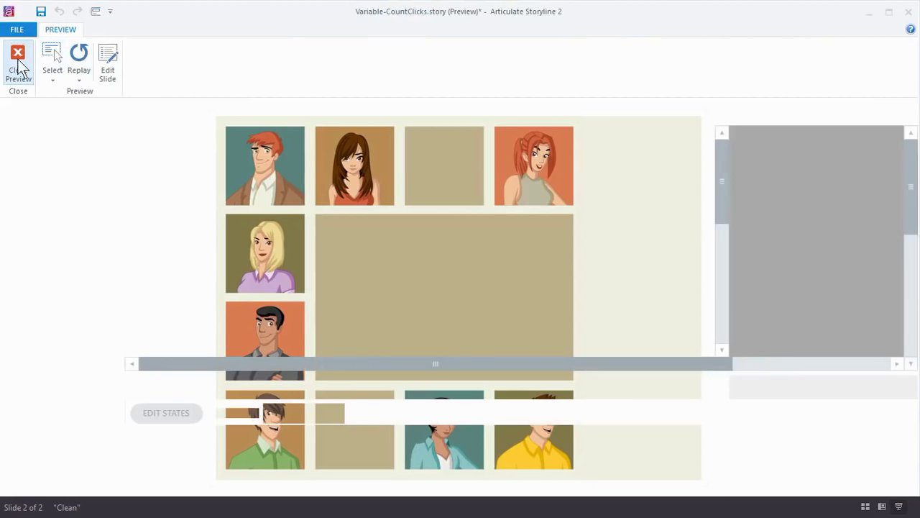
- Enlarge the ted state's portrait to 126 by 126 px and nudge it up and left
left_click(246, 472)
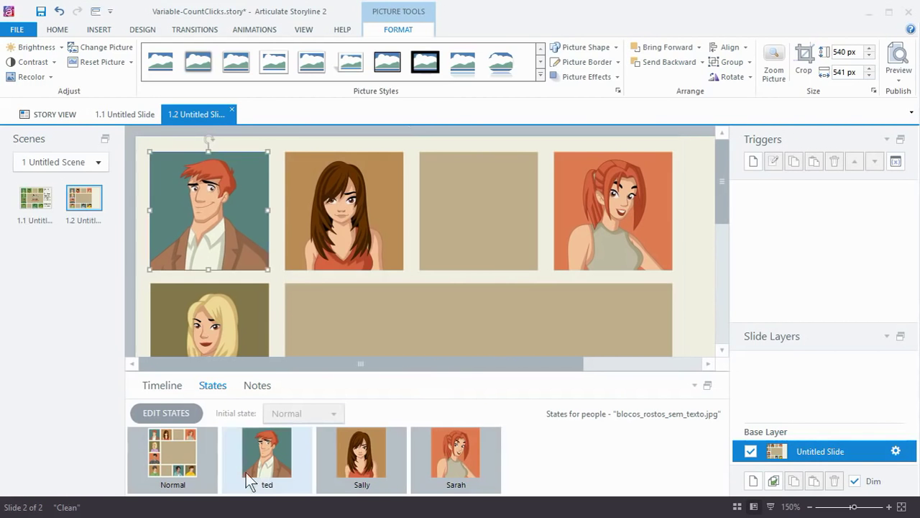
double_click(262, 454)
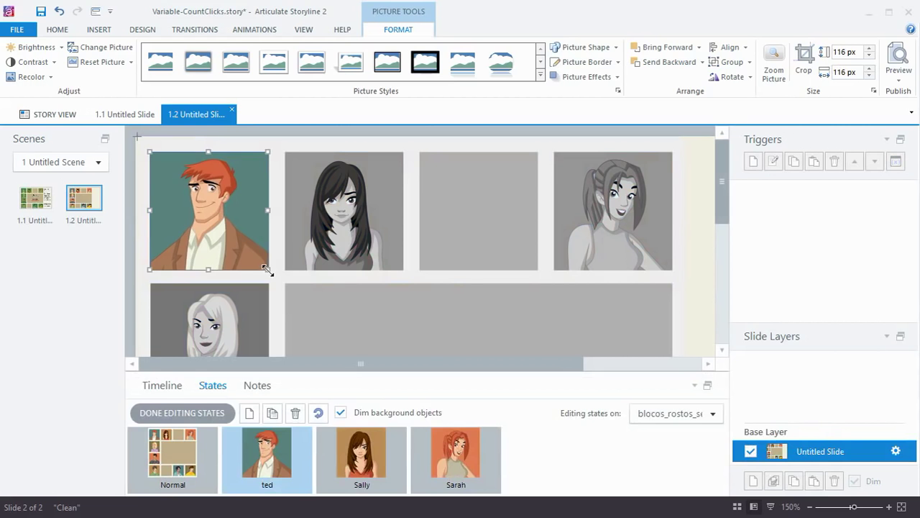
left_click_drag(268, 272, 278, 279)
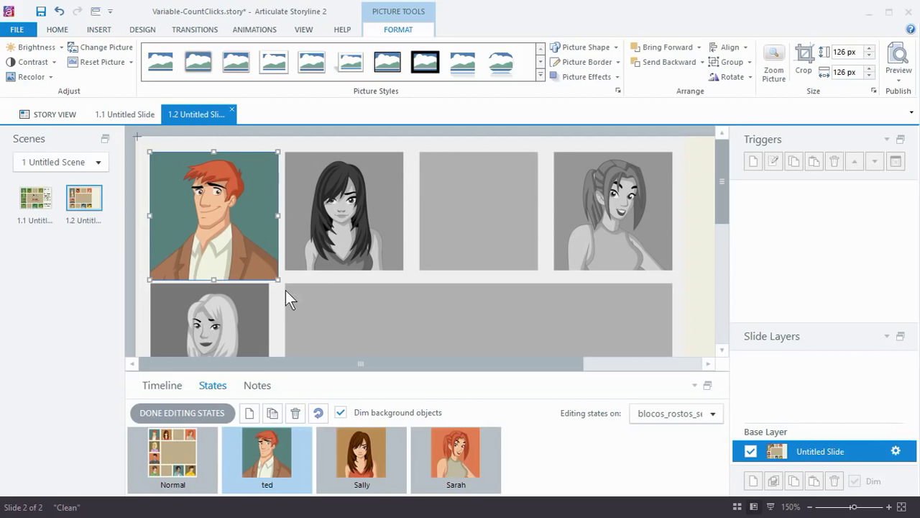
key("Left")
key("Left")
key("Up")
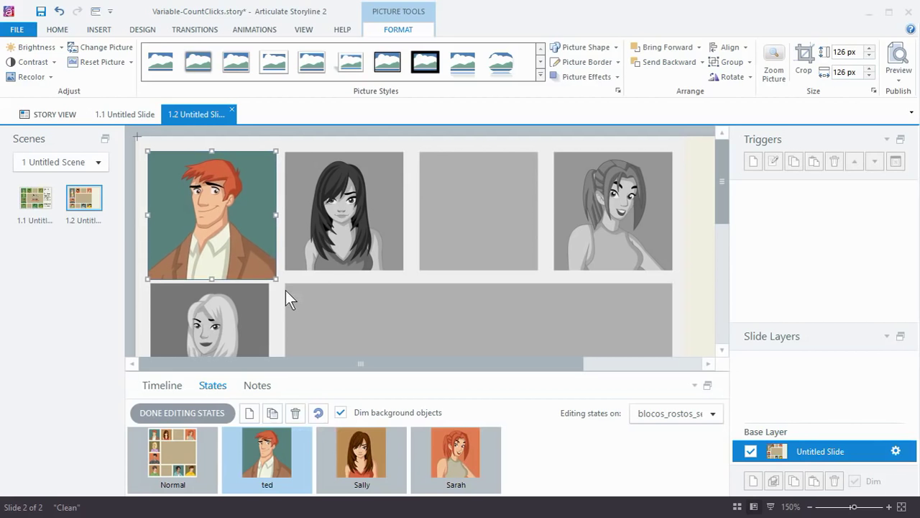
key("Up")
key("Up")
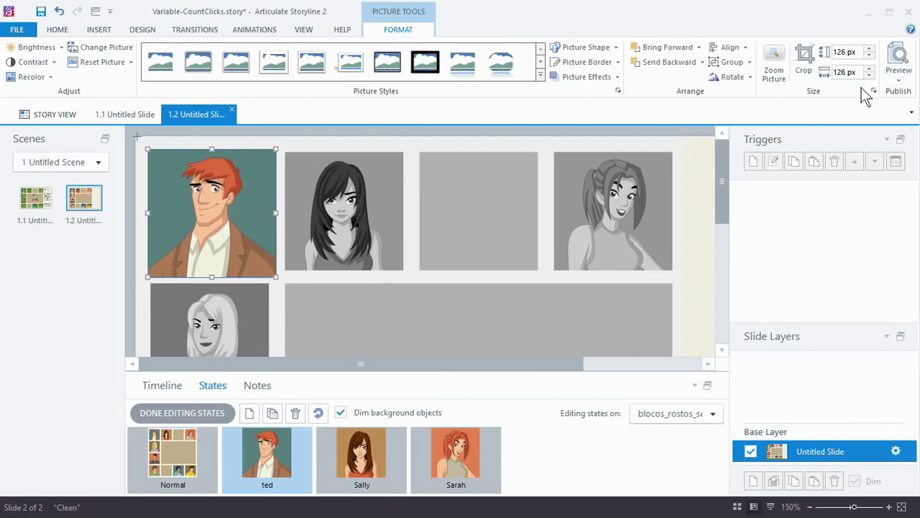
- Apply a blue Glow picture effect to the Sally state's portrait
left_click(367, 464)
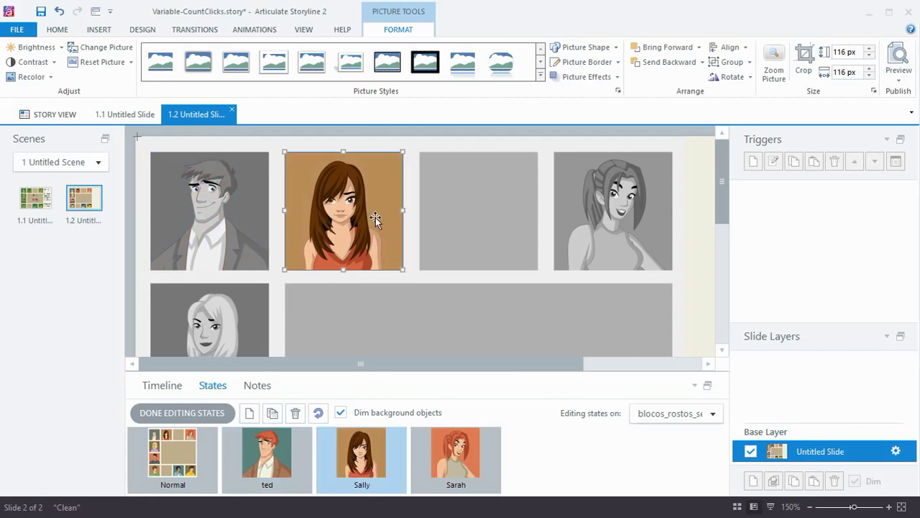
left_click(617, 76)
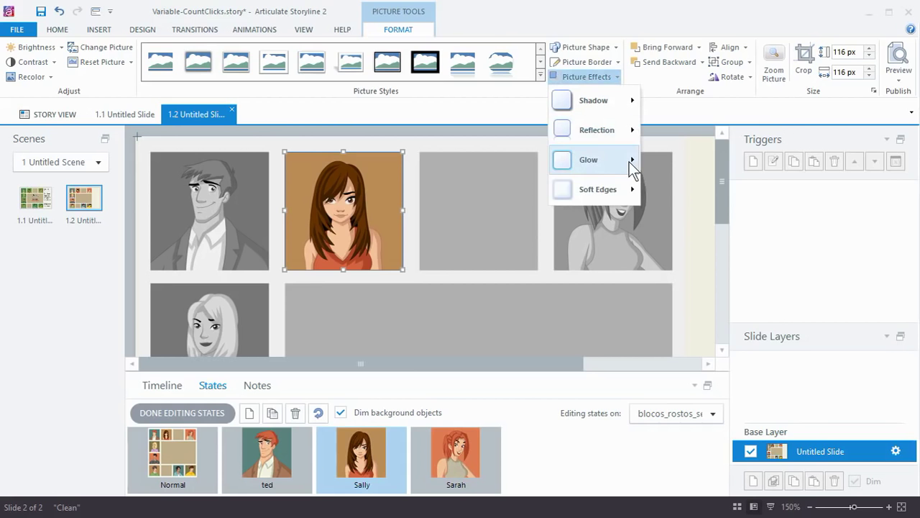
mouse_move(631, 164)
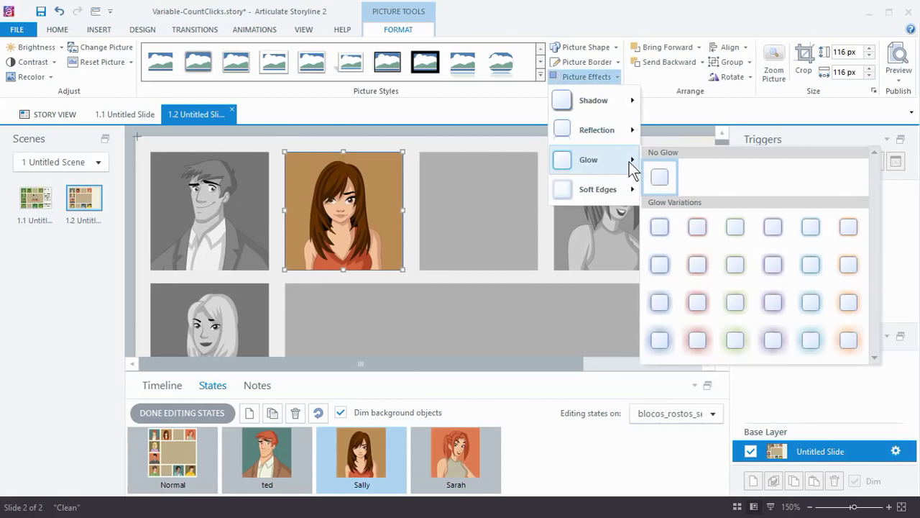
left_click(657, 339)
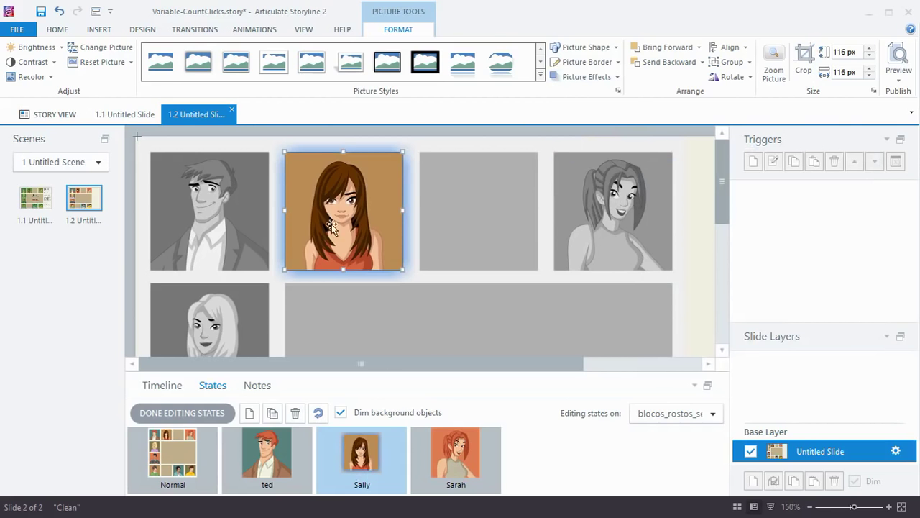
- Nudge the Sarah state's portrait right, add an Inner shadow, then finish editing states
left_click(463, 458)
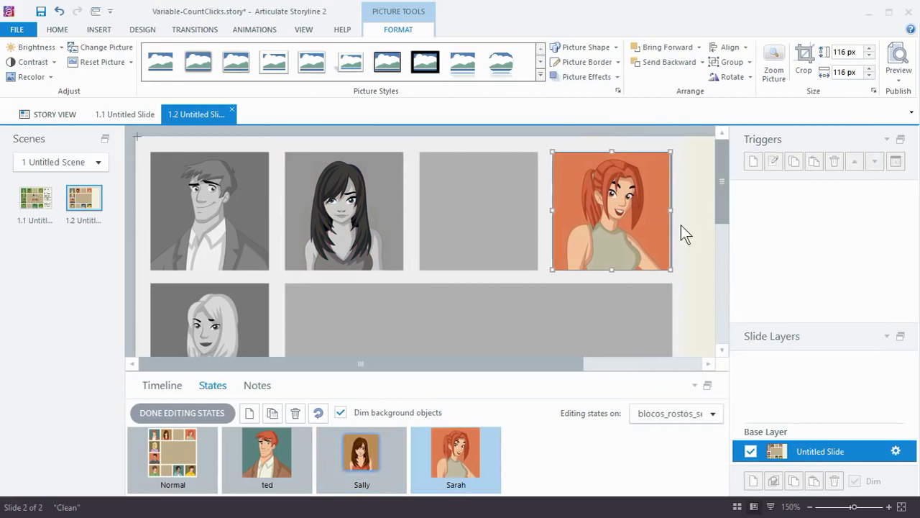
key("Right")
key("Right")
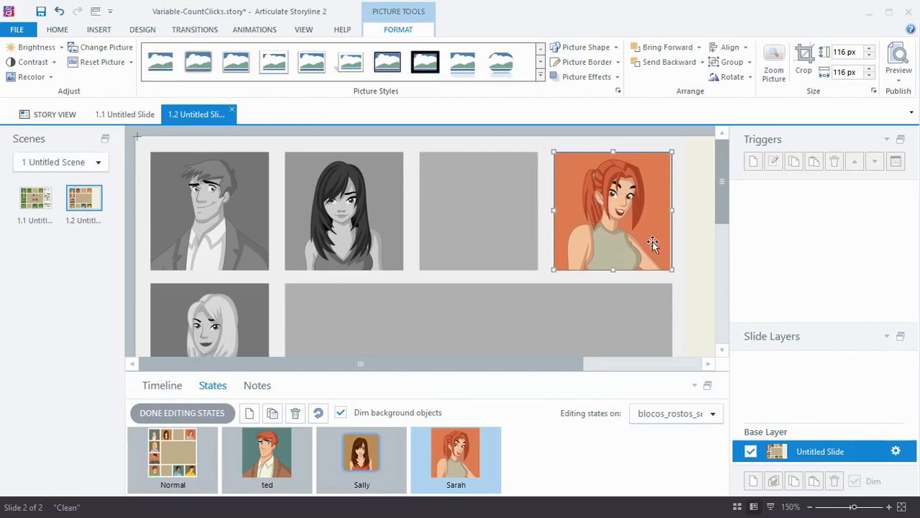
left_click(611, 77)
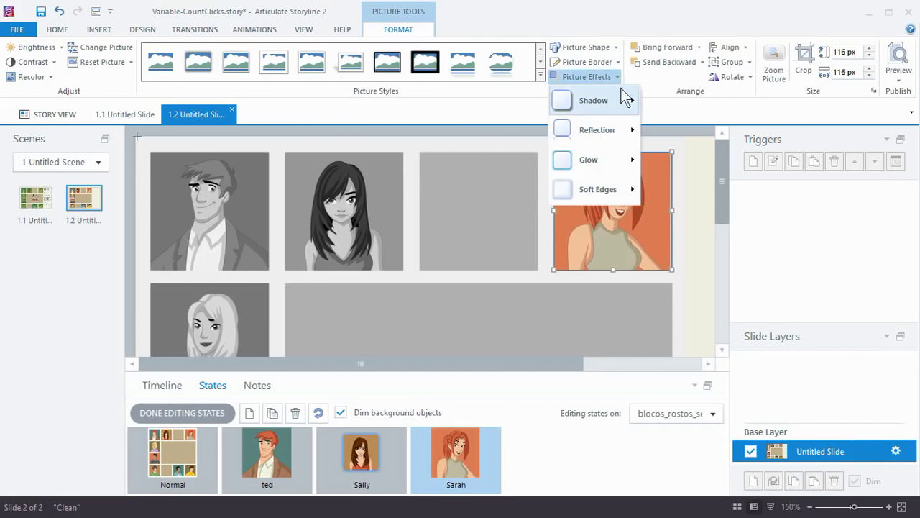
mouse_move(624, 100)
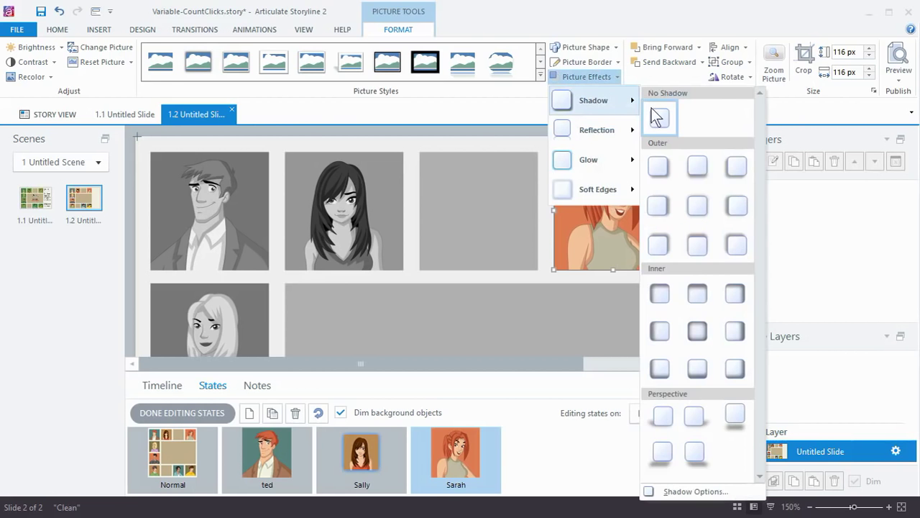
left_click(704, 335)
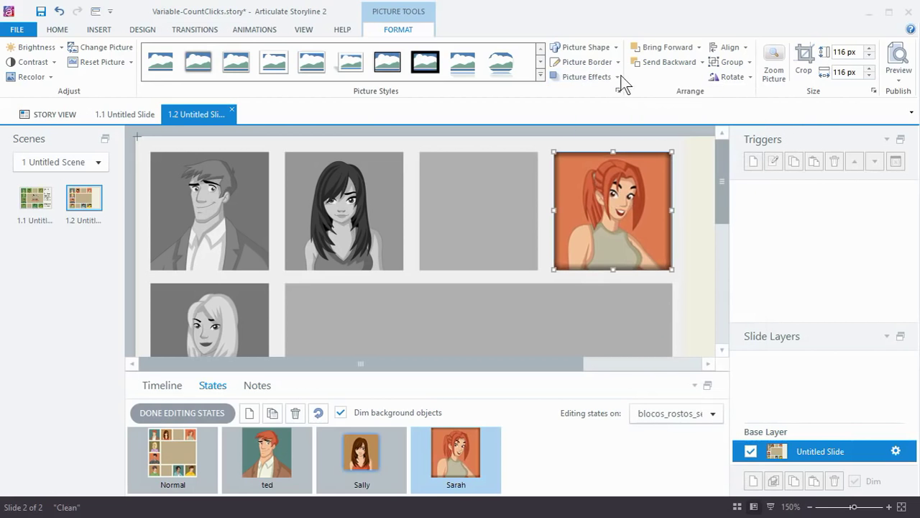
left_click(190, 412)
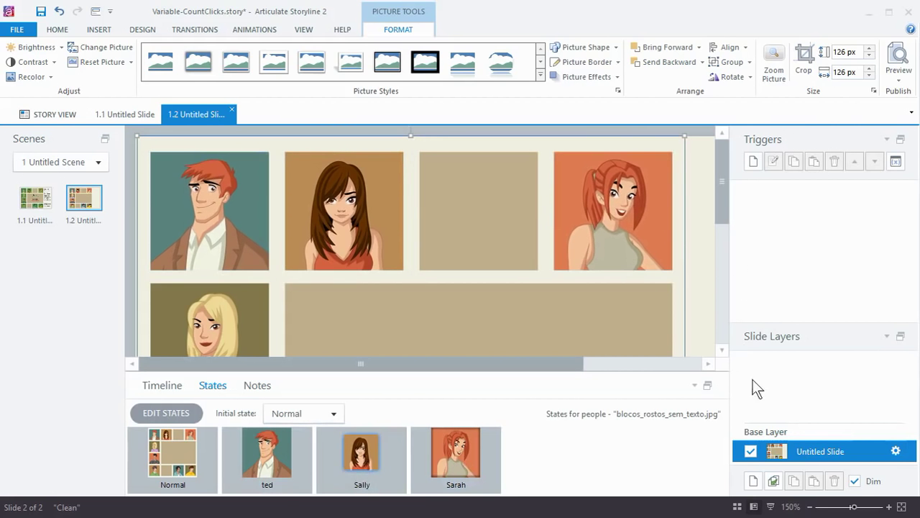
- Fit the slide to the window, select the character-grid picture, and pick the rectangle hotspot control
left_click(902, 507)
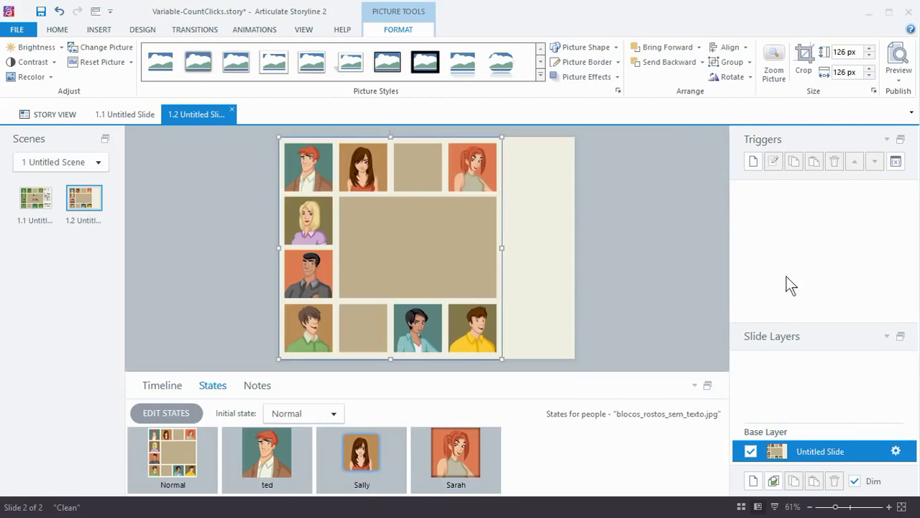
left_click(659, 194)
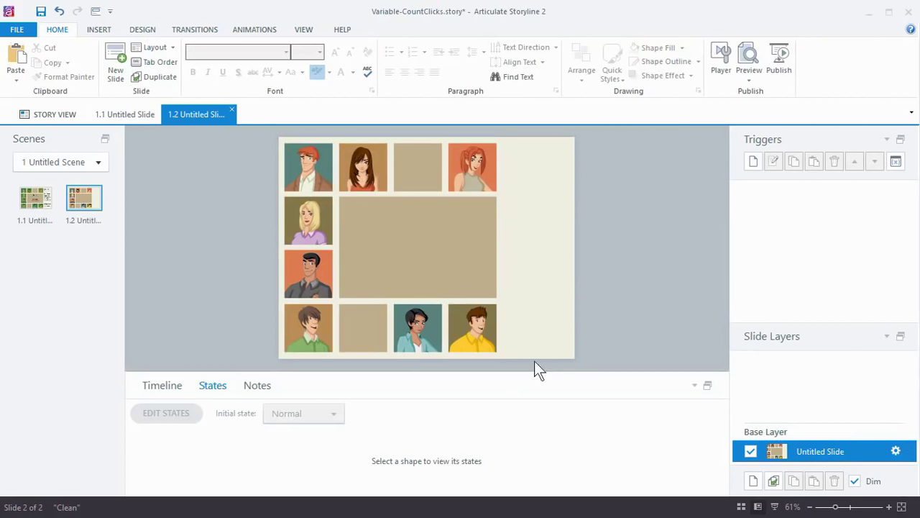
left_click(315, 165)
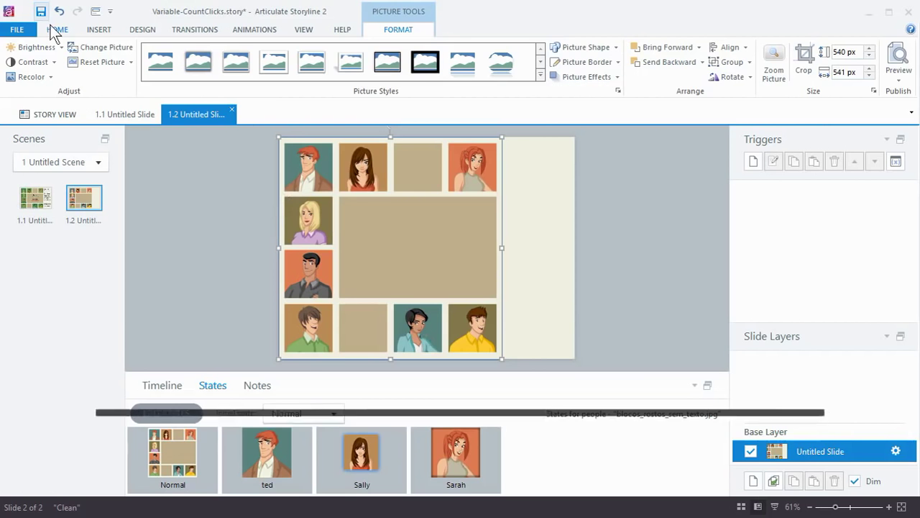
left_click(100, 31)
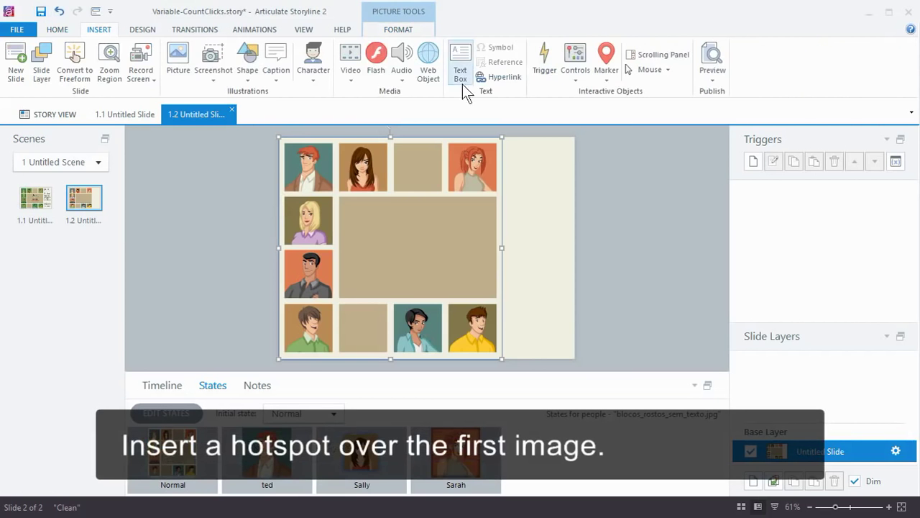
left_click(573, 82)
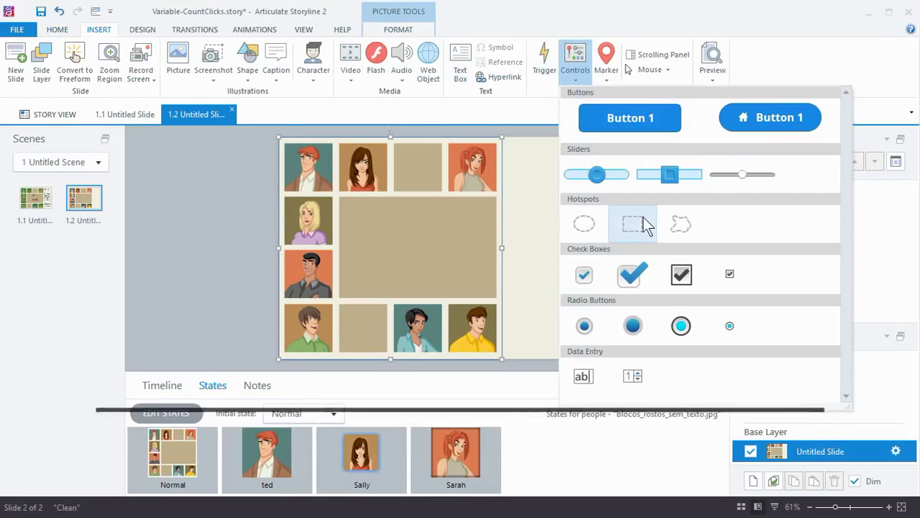
left_click(639, 223)
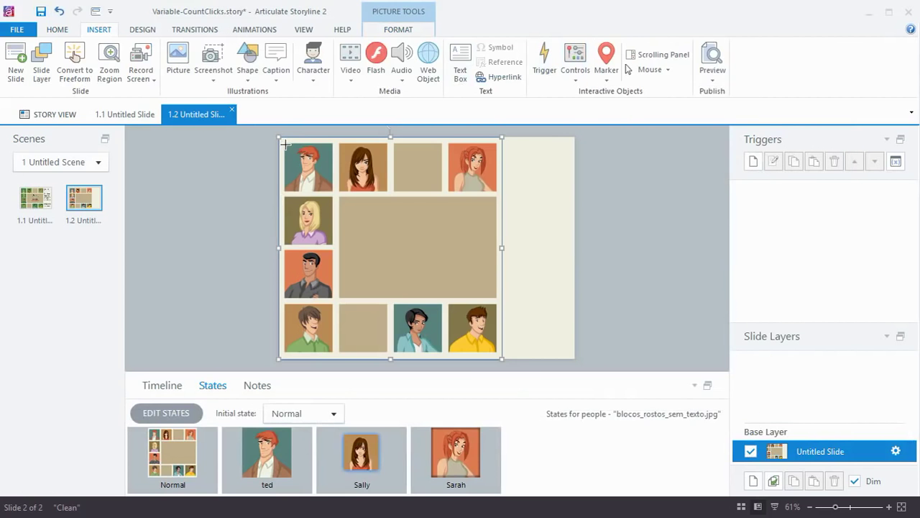
- Draw a hotspot over ted's top-left portrait and name it Ted HS
left_click_drag(285, 143, 333, 191)
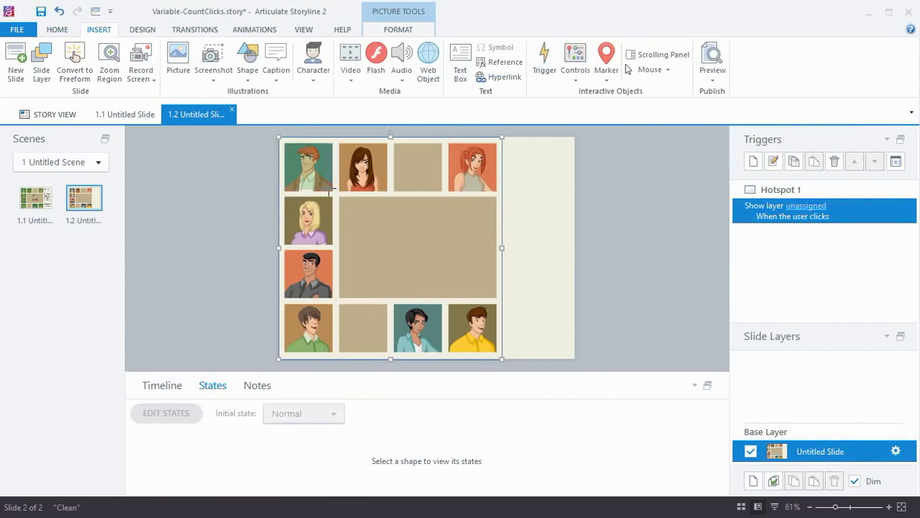
left_click(162, 387)
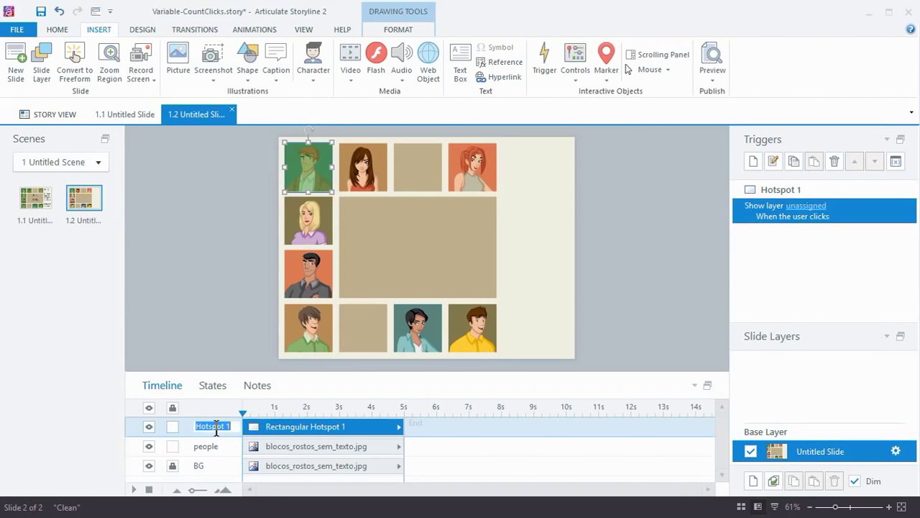
type("Ted HS")
left_click(210, 347)
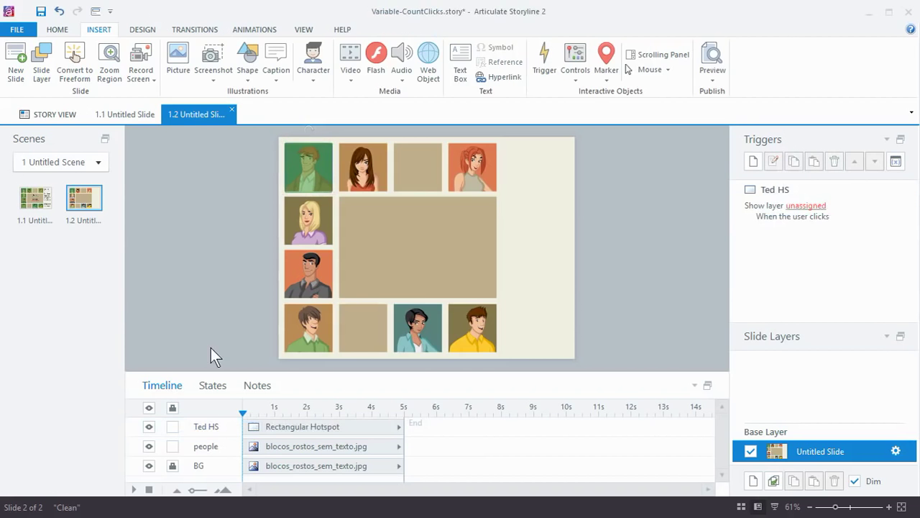
left_click(310, 167)
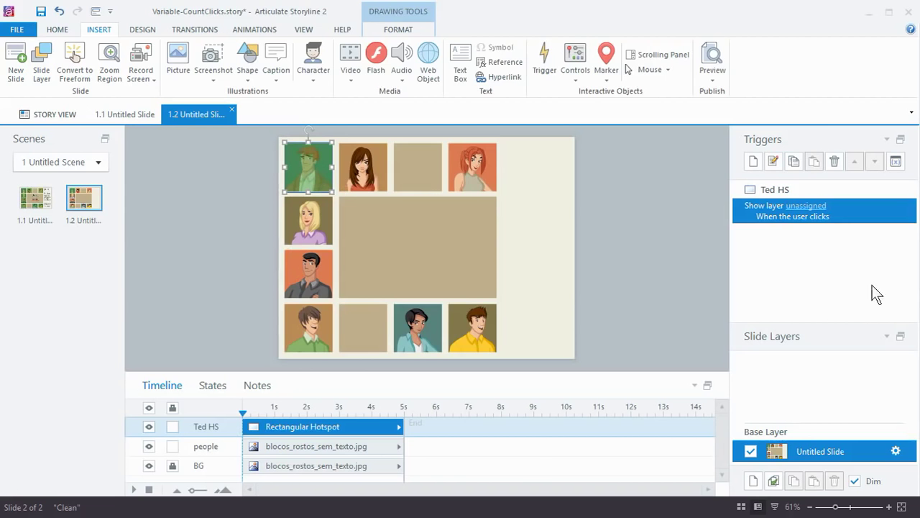
- Set Ted HS's trigger to change people to state ted when the mouse hovers over it
double_click(763, 209)
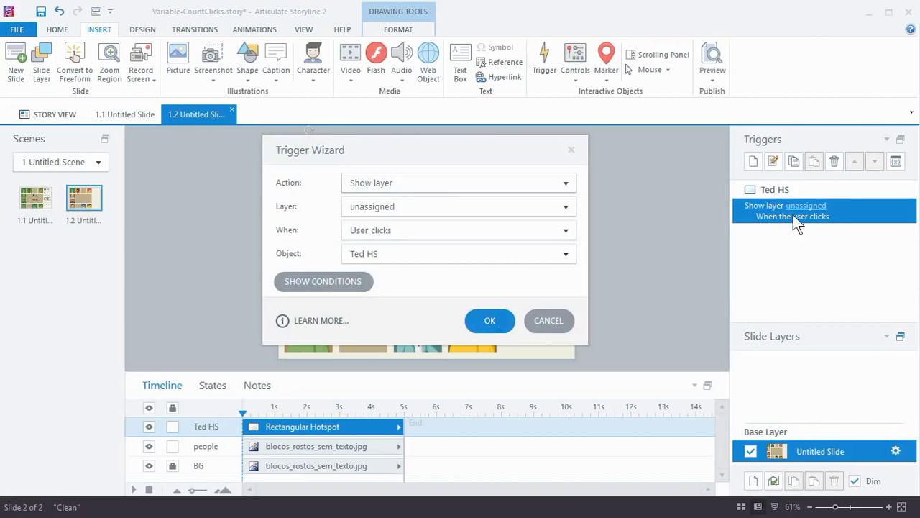
left_click(564, 185)
left_click(382, 219)
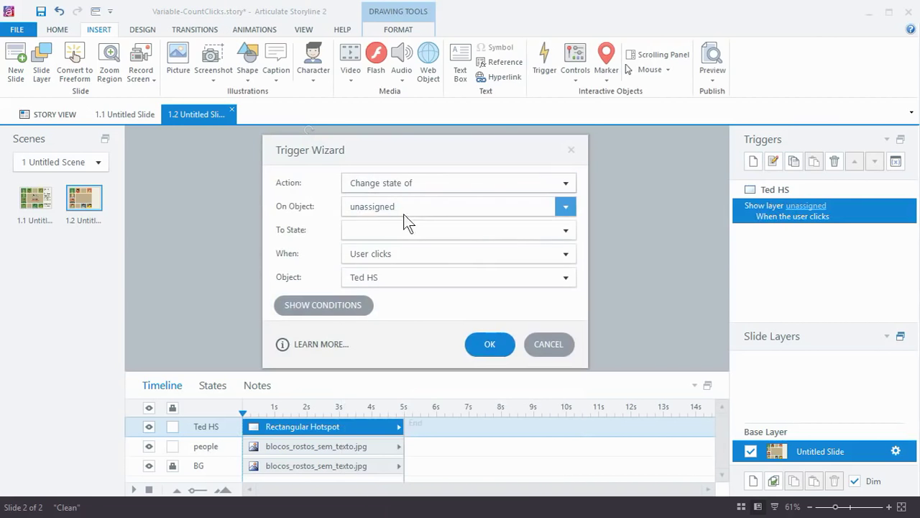
left_click(410, 210)
left_click(394, 270)
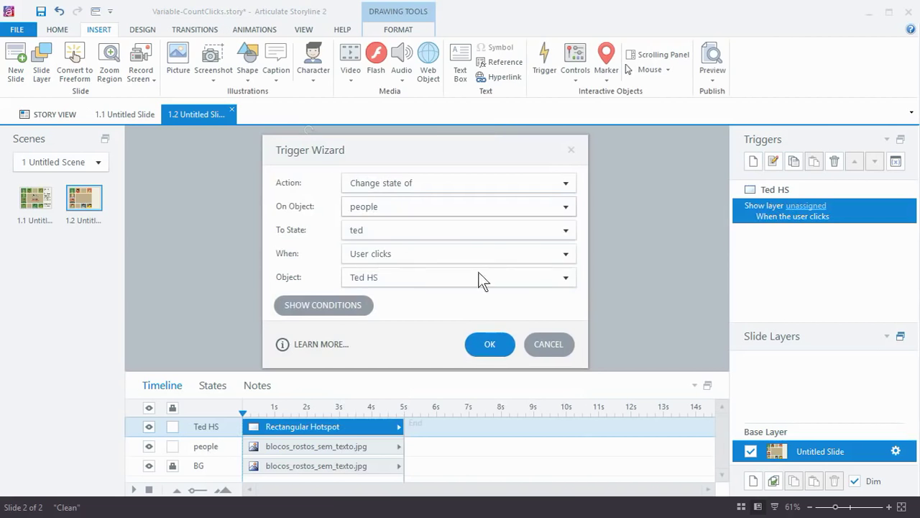
left_click(379, 257)
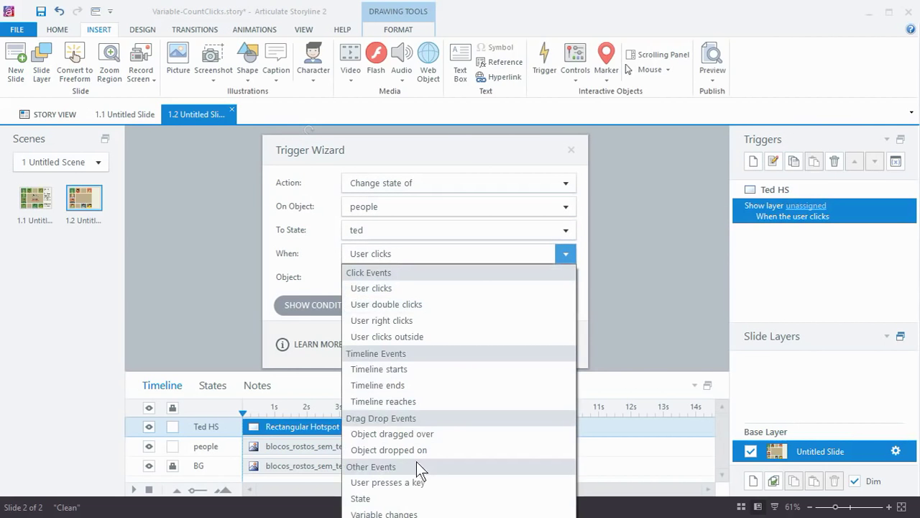
left_click(381, 515)
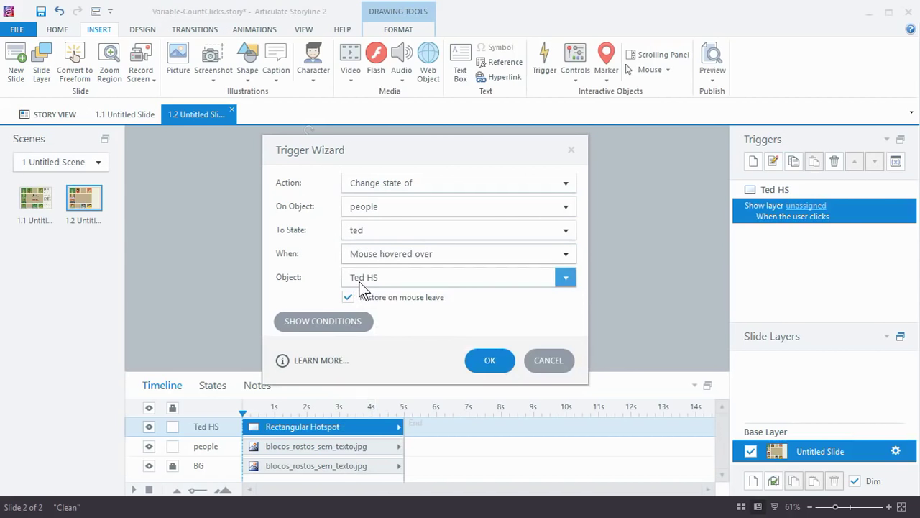
left_click(476, 361)
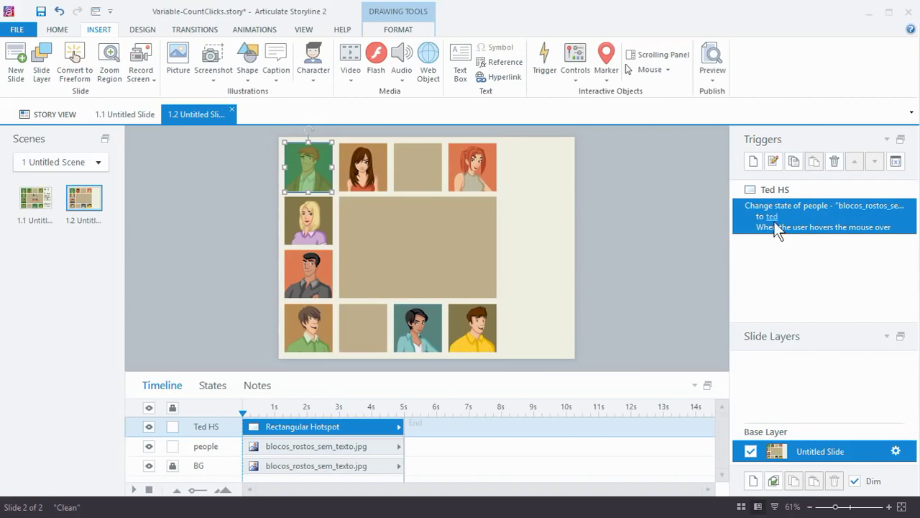
left_click(650, 219)
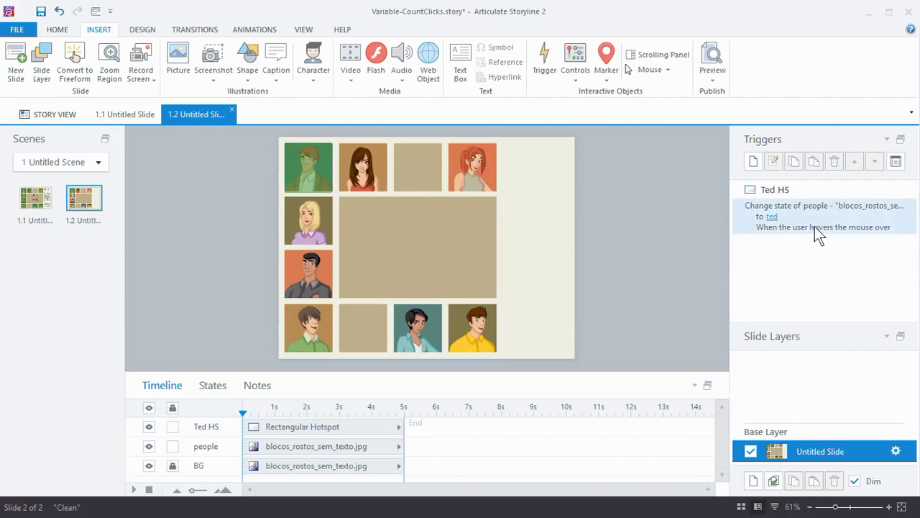
- Copy Ted HS over the second portrait and review the people picture's states
left_click(314, 166)
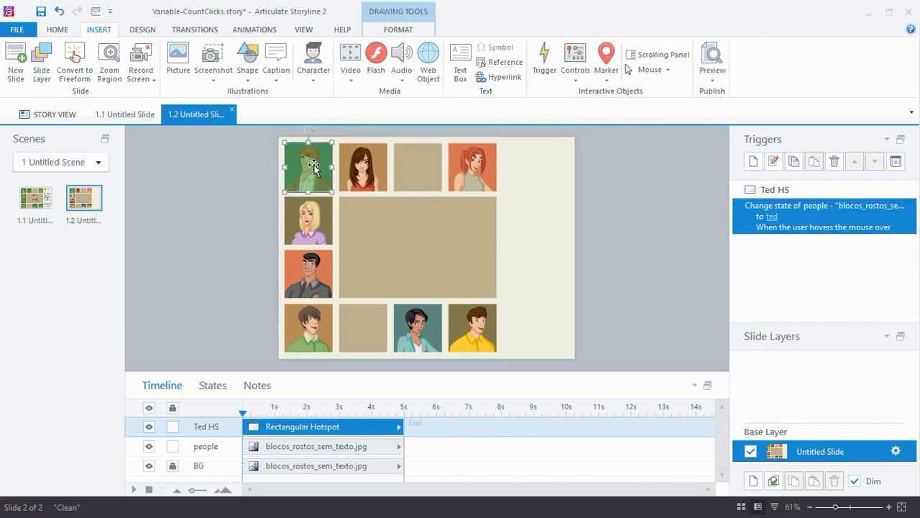
left_click_drag(316, 167, 475, 175)
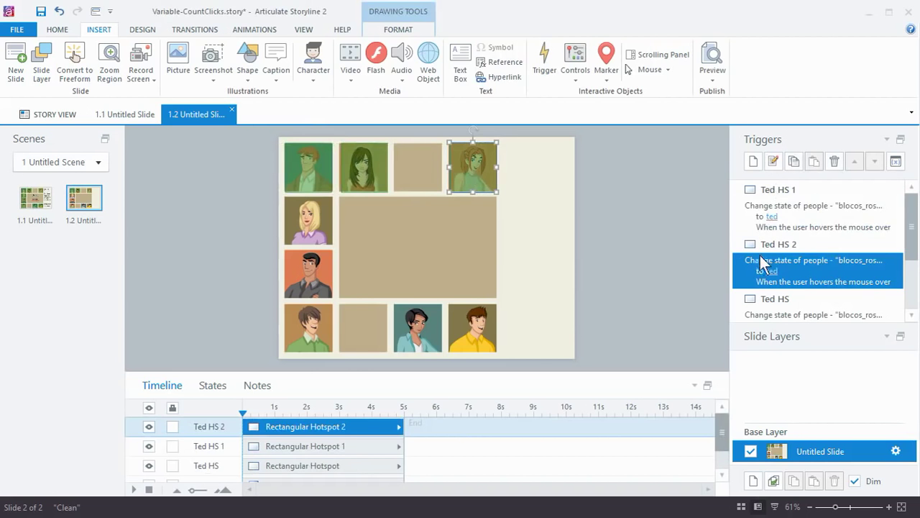
left_click(211, 448)
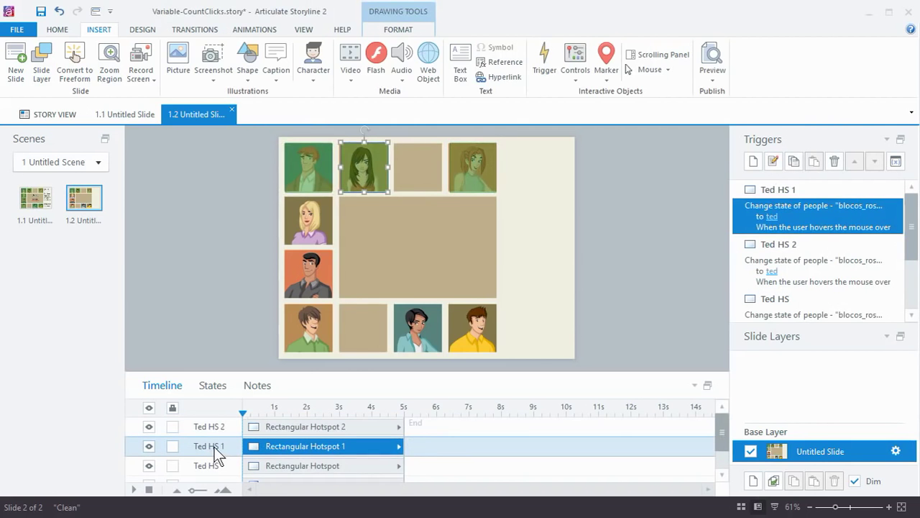
left_click(215, 396)
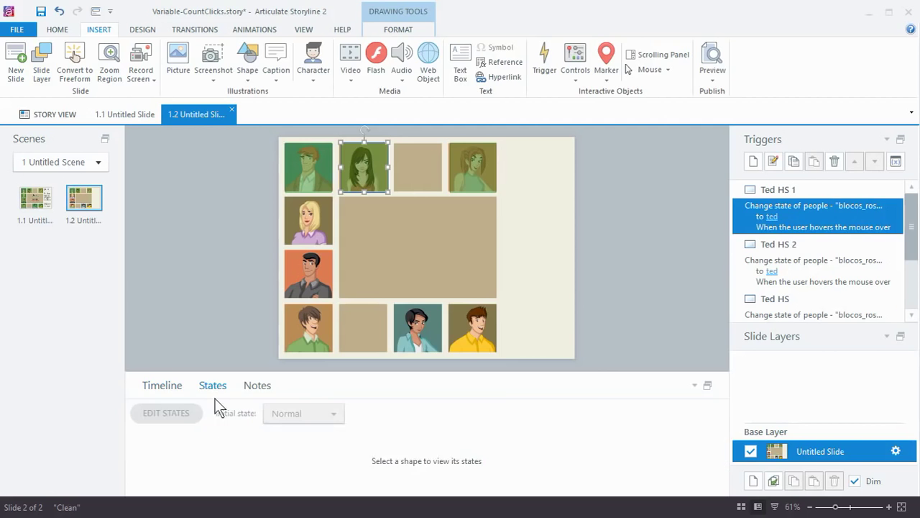
left_click(305, 209)
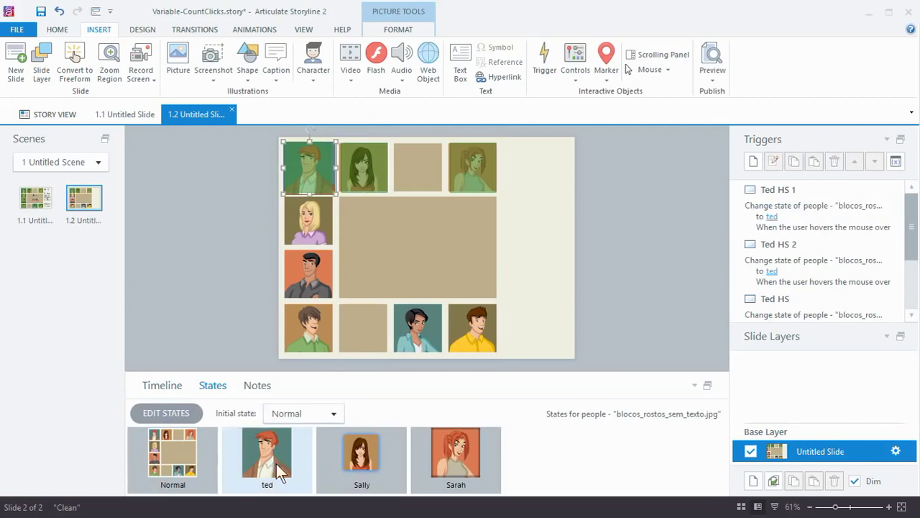
left_click(161, 385)
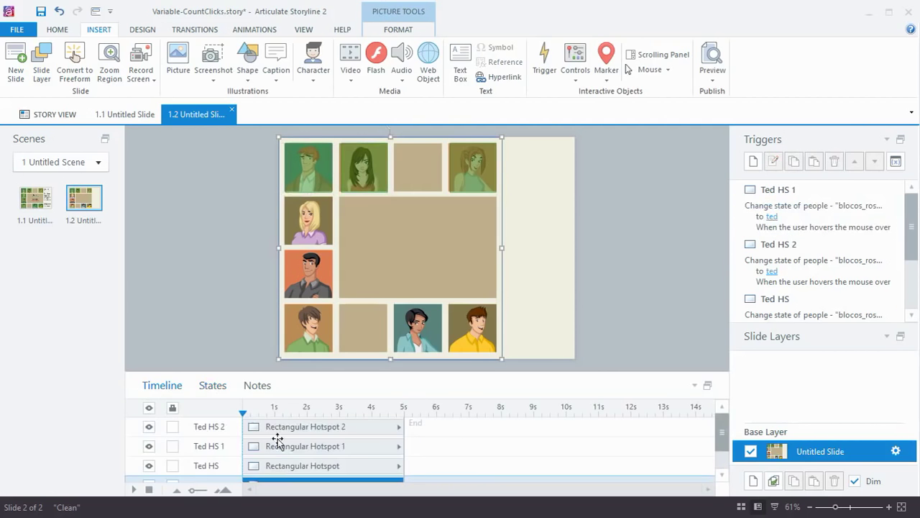
- Rename the copied hotspots to Sally HS and Sarah HS
double_click(223, 447)
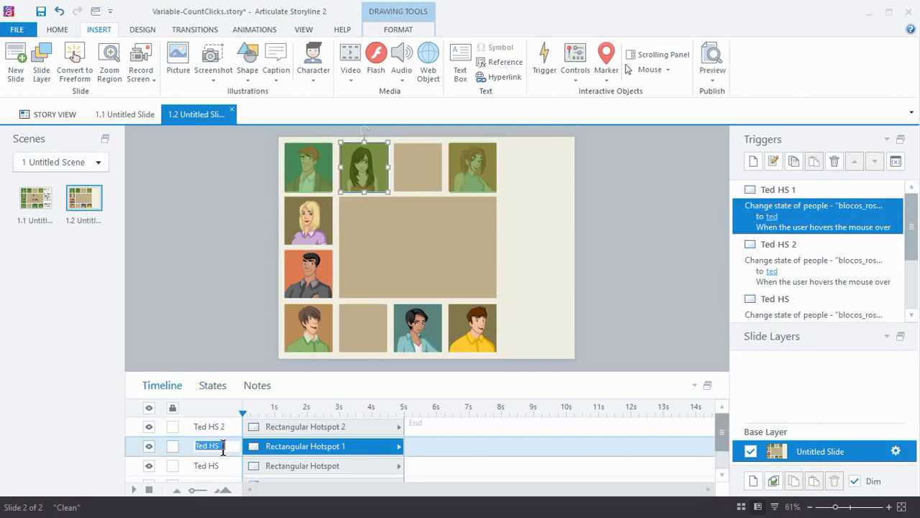
type("Sally HS")
left_click(220, 423)
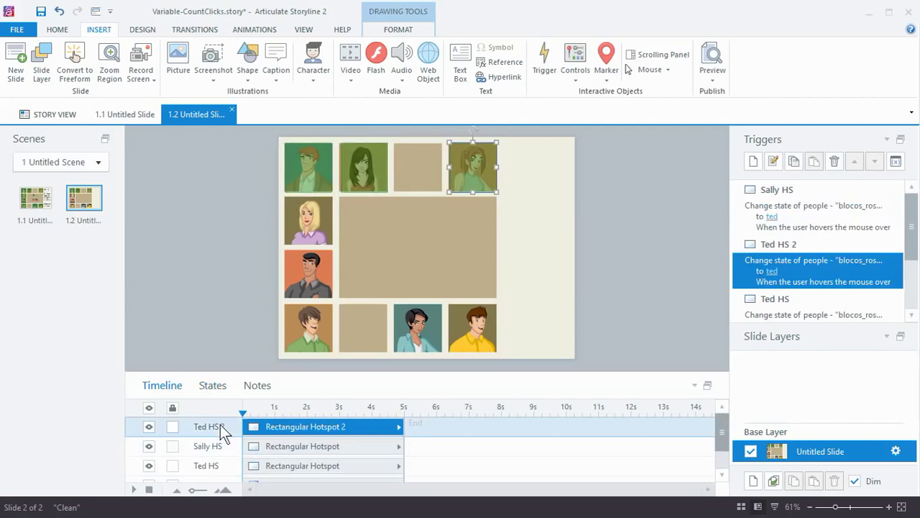
type("Sarah HS")
left_click(175, 317)
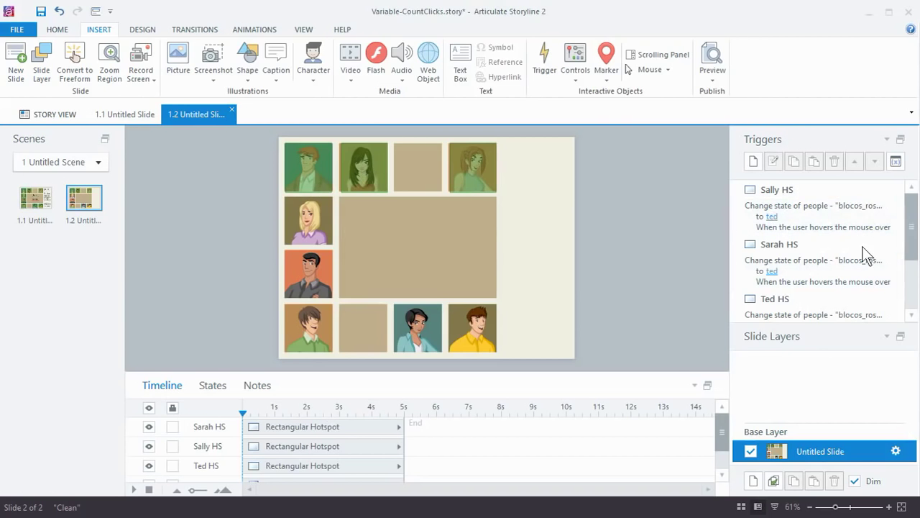
- Point the Sarah HS and Sally HS triggers at the Sarah and Sally states of people
left_click_drag(834, 322, 834, 394)
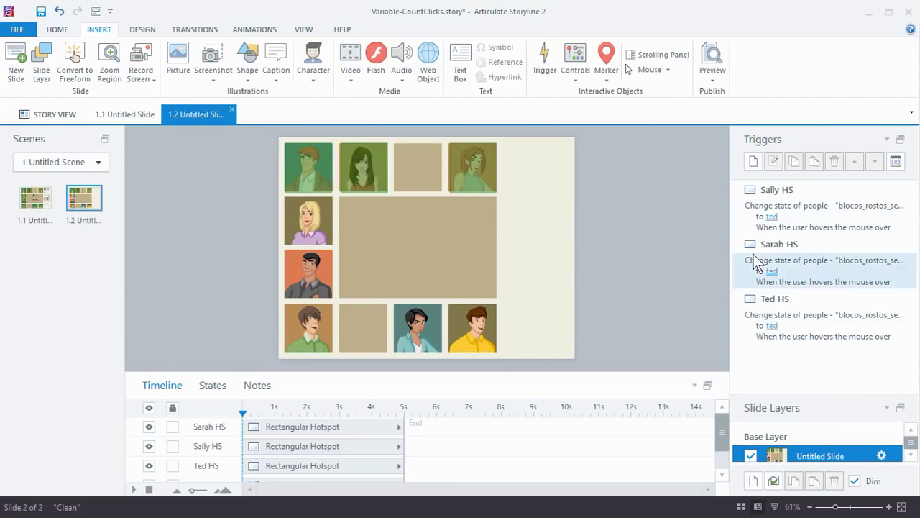
left_click(775, 277)
left_click(773, 271)
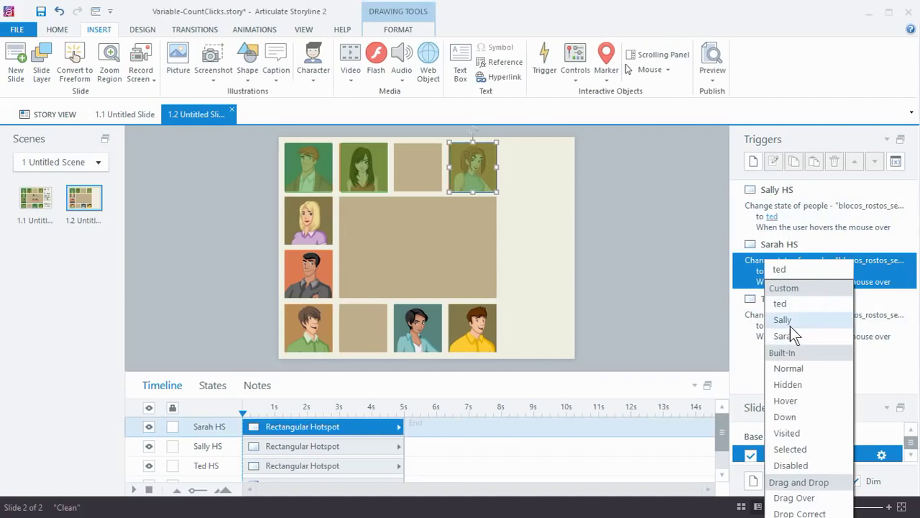
left_click(819, 336)
left_click(772, 215)
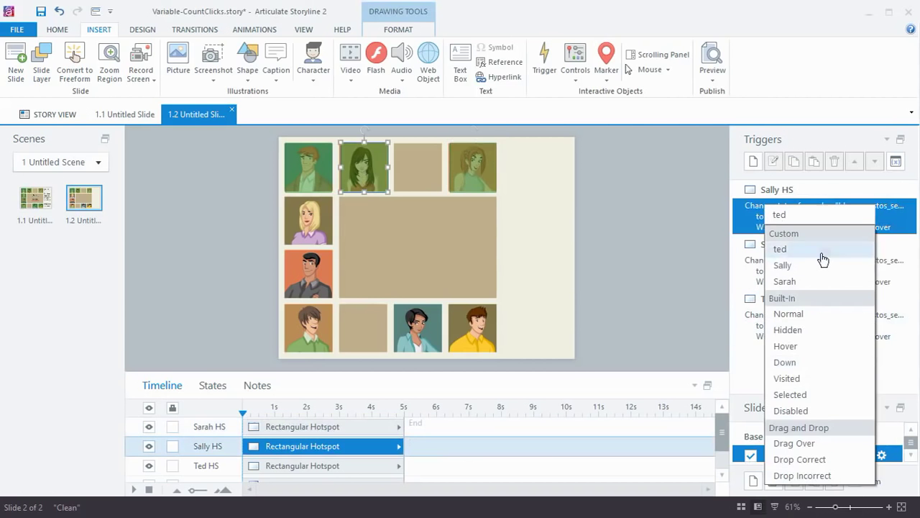
left_click(782, 266)
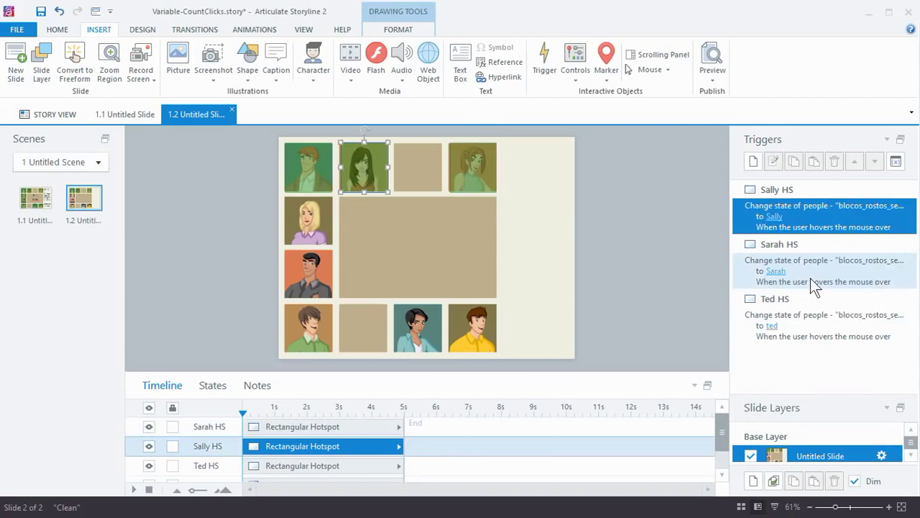
- Preview only this slide
left_click(712, 76)
left_click(722, 94)
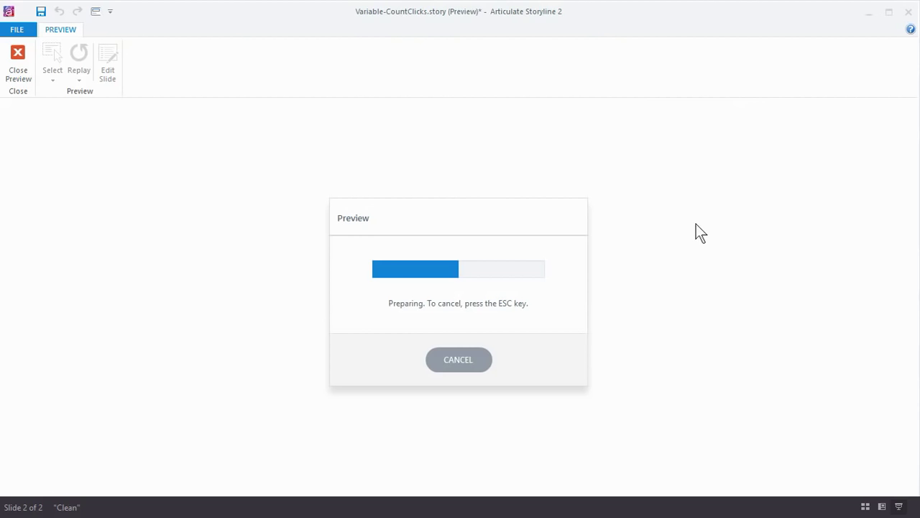